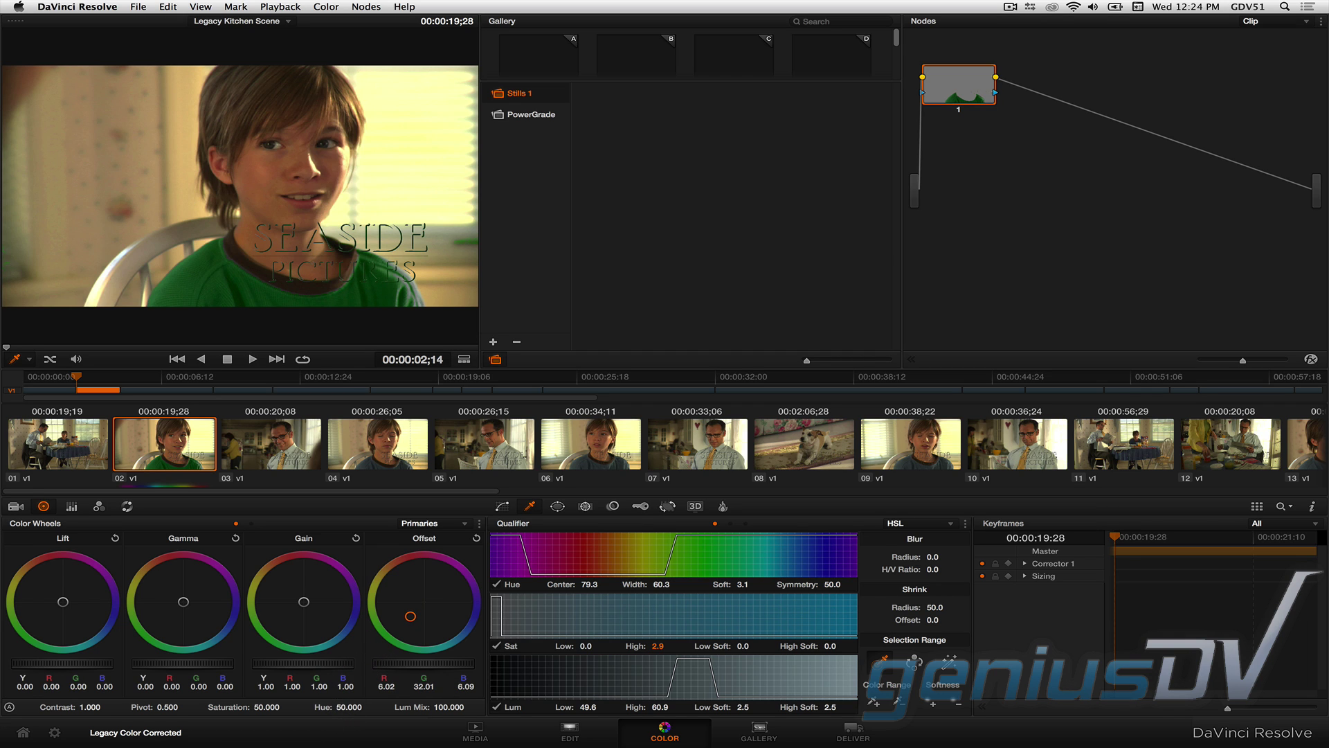
Drag the Offset wheel puck further toward green to deepen the green of the boy's shirt.
left_click_drag(324, 747, 307, 747)
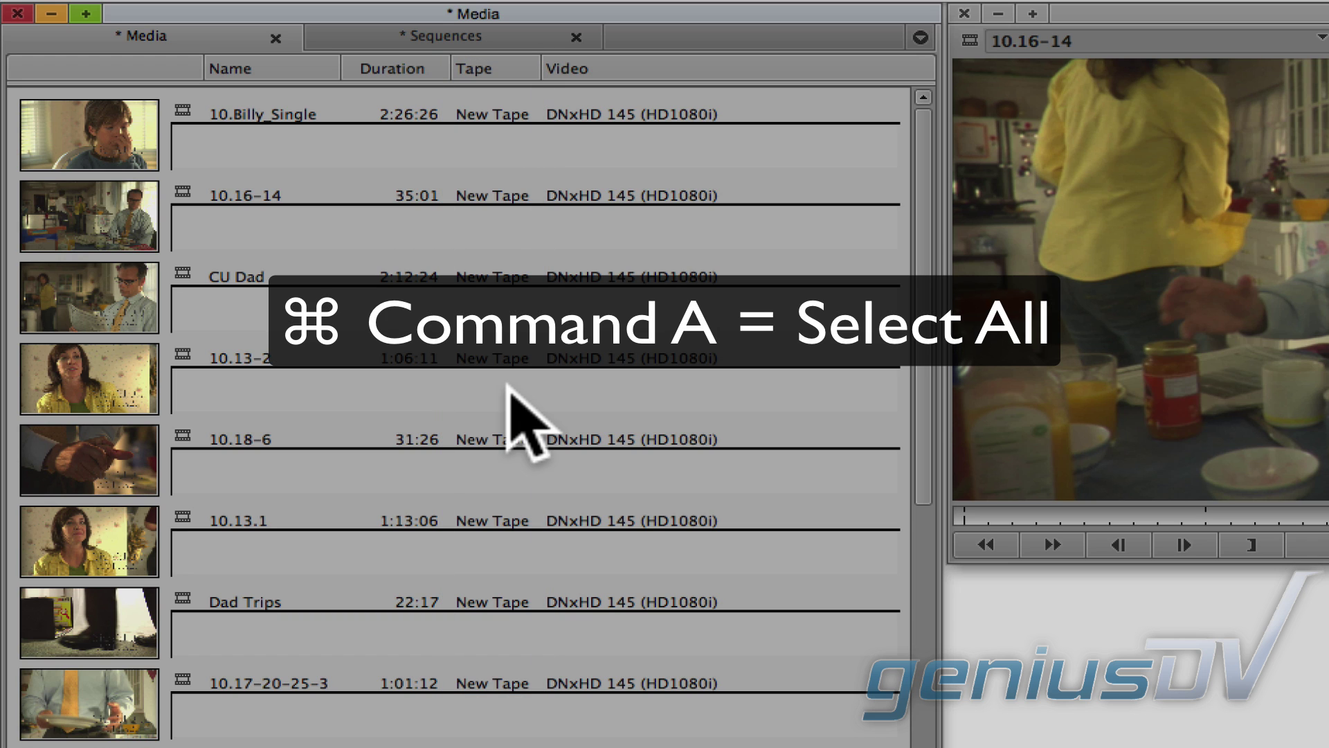
Use Modify > Set Source to retag all Media bin clips to the Legacy tape, accepting both warnings.
key("super+a")
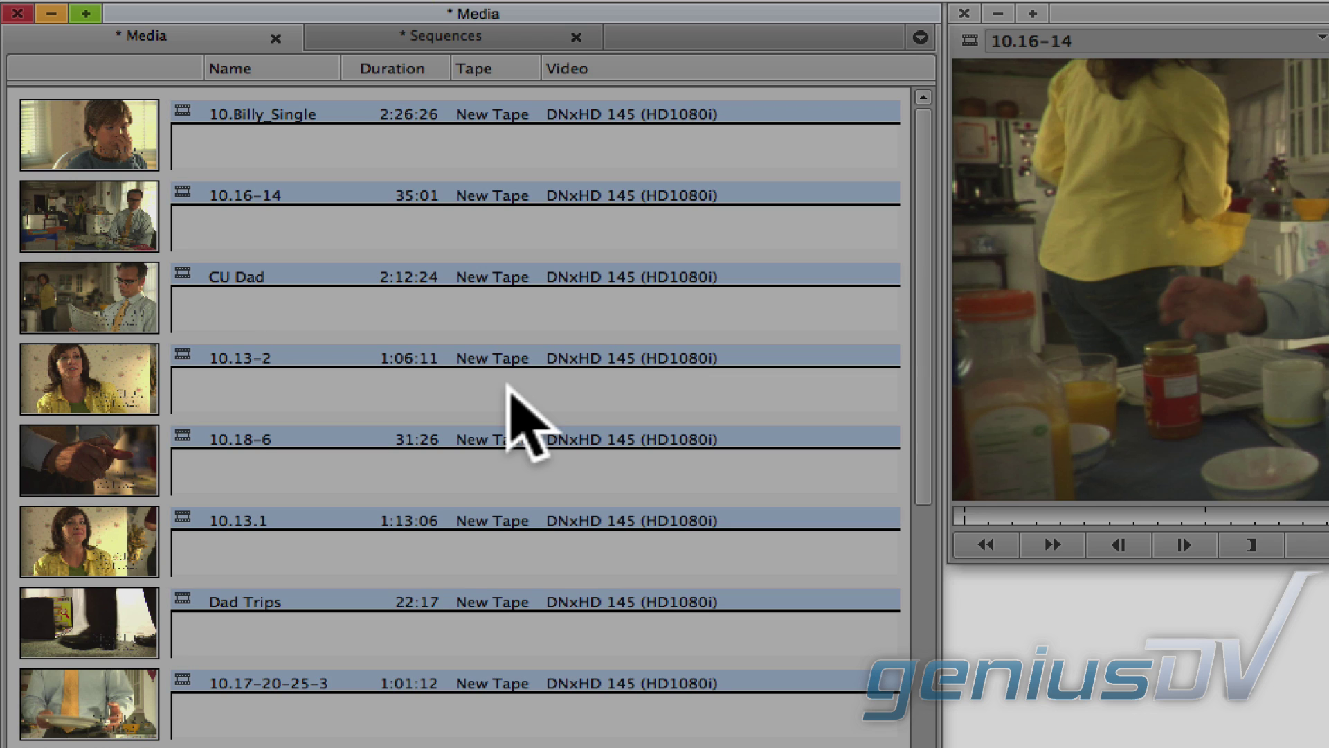
right_click(122, 294)
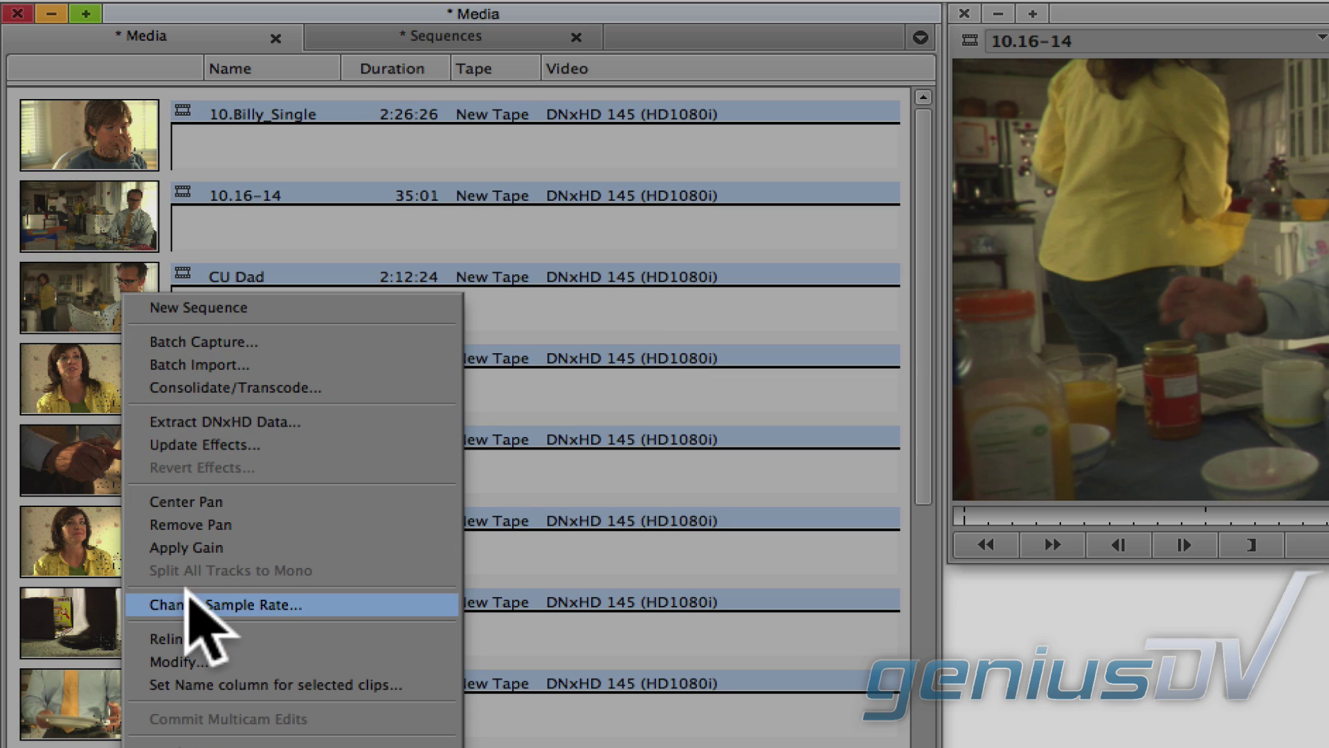
left_click(201, 659)
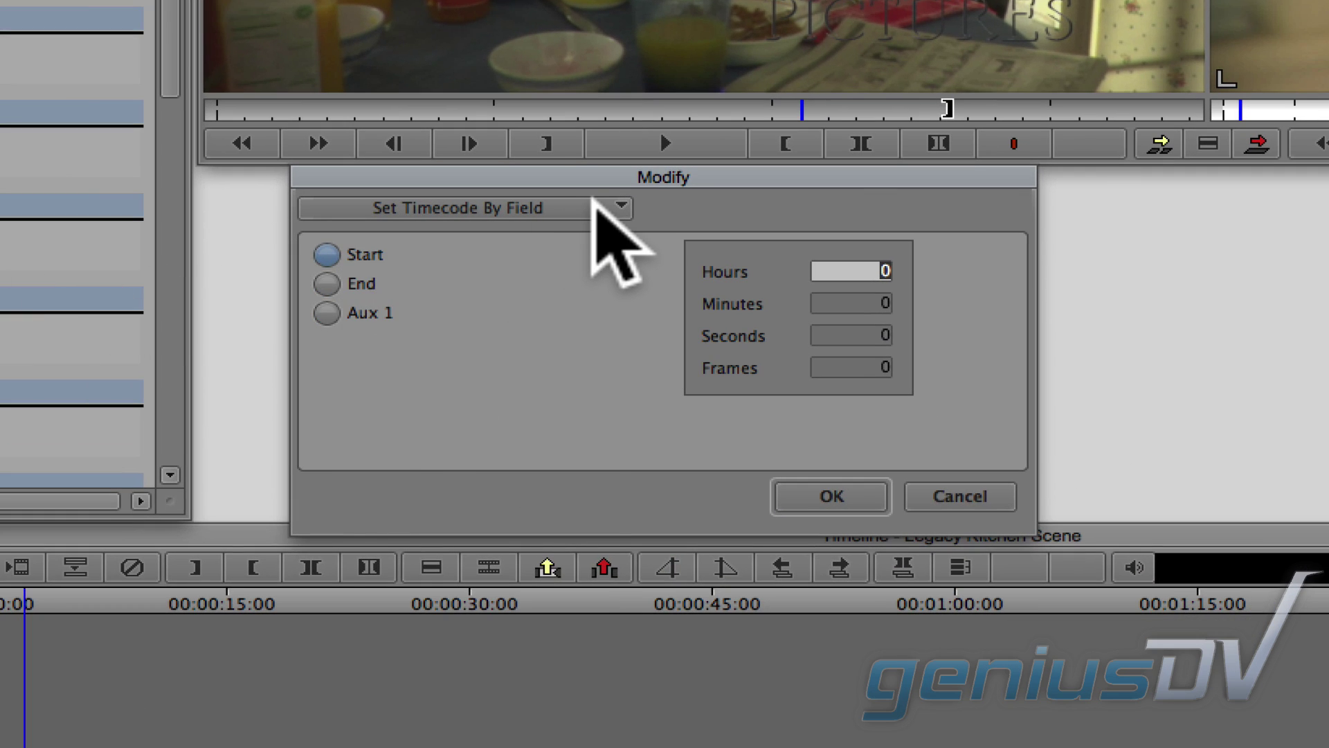
left_click(595, 205)
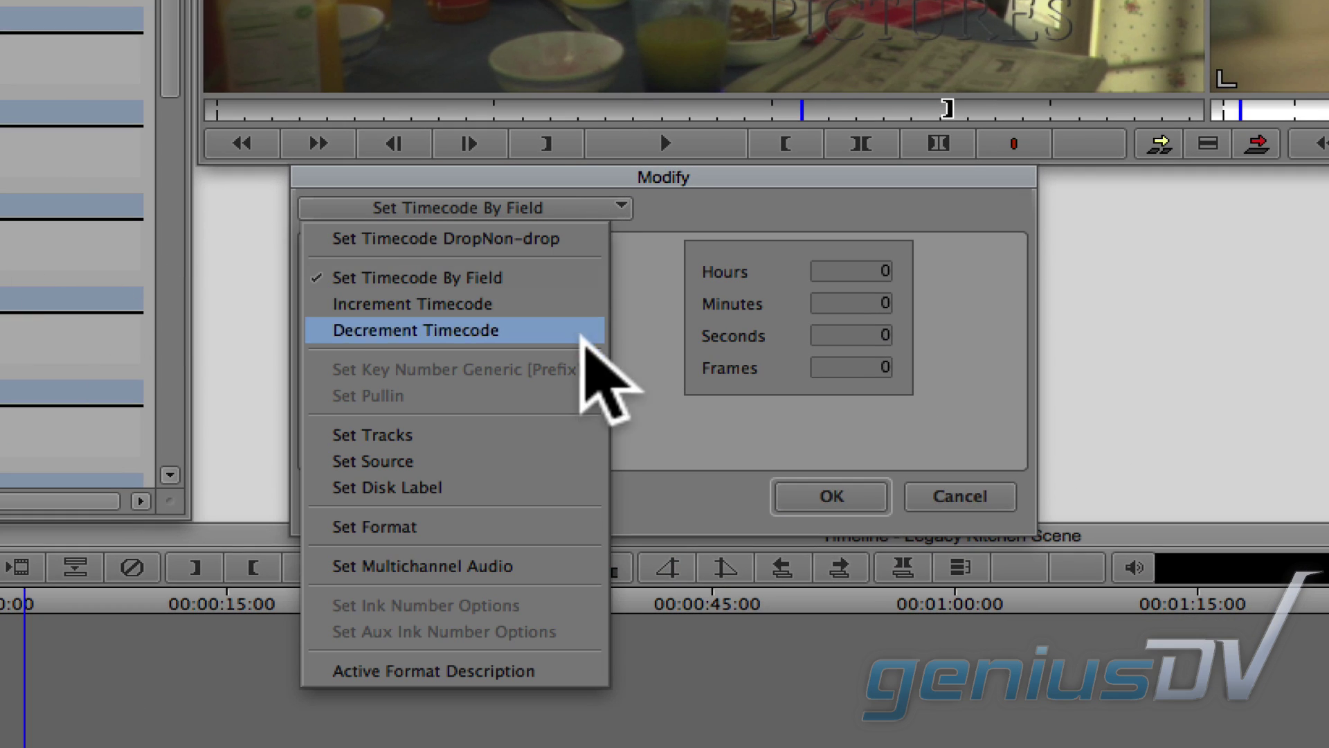
left_click(574, 461)
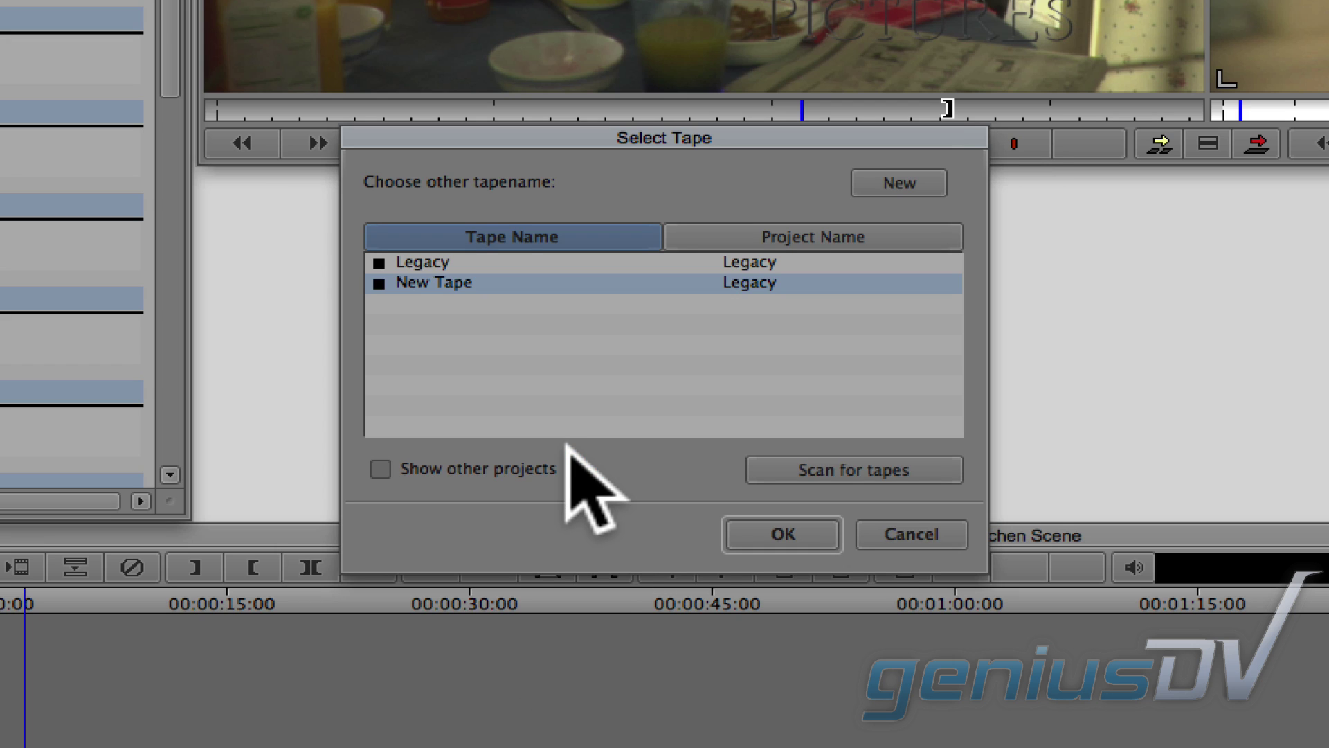
left_click(374, 258)
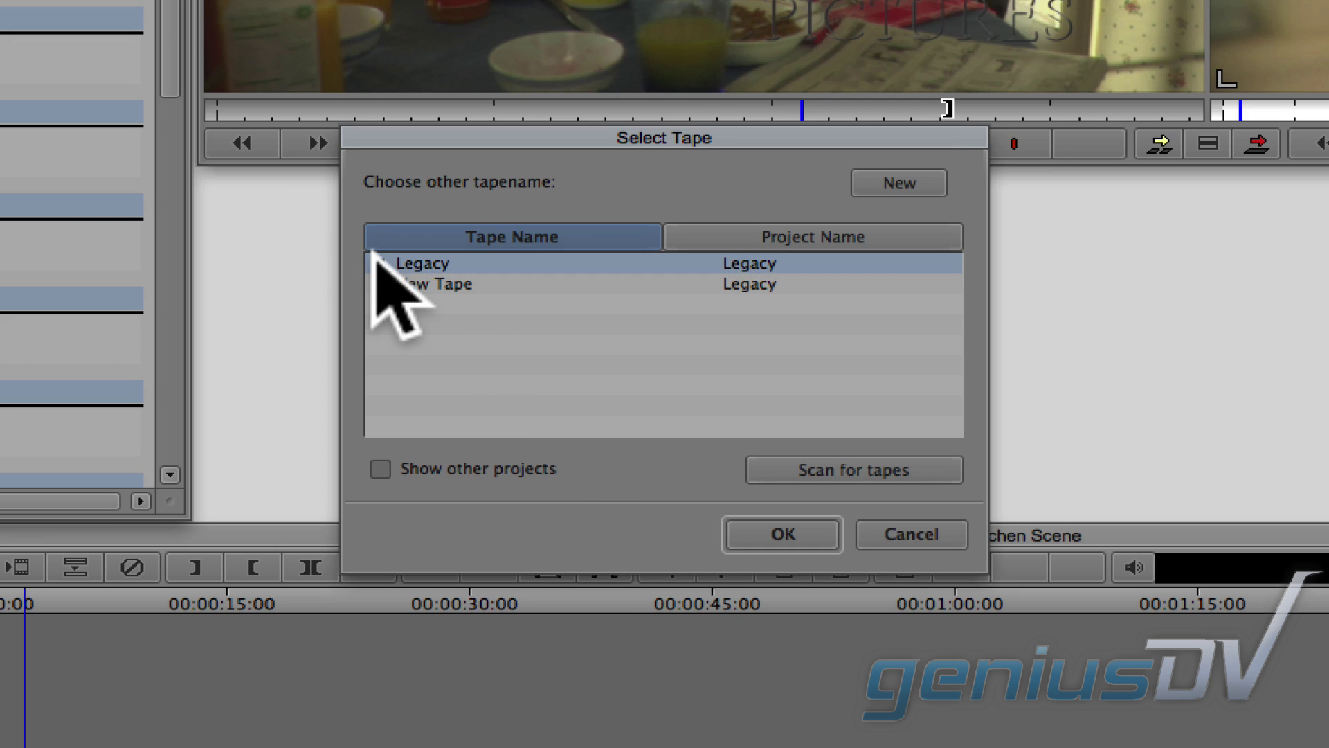
left_click(769, 534)
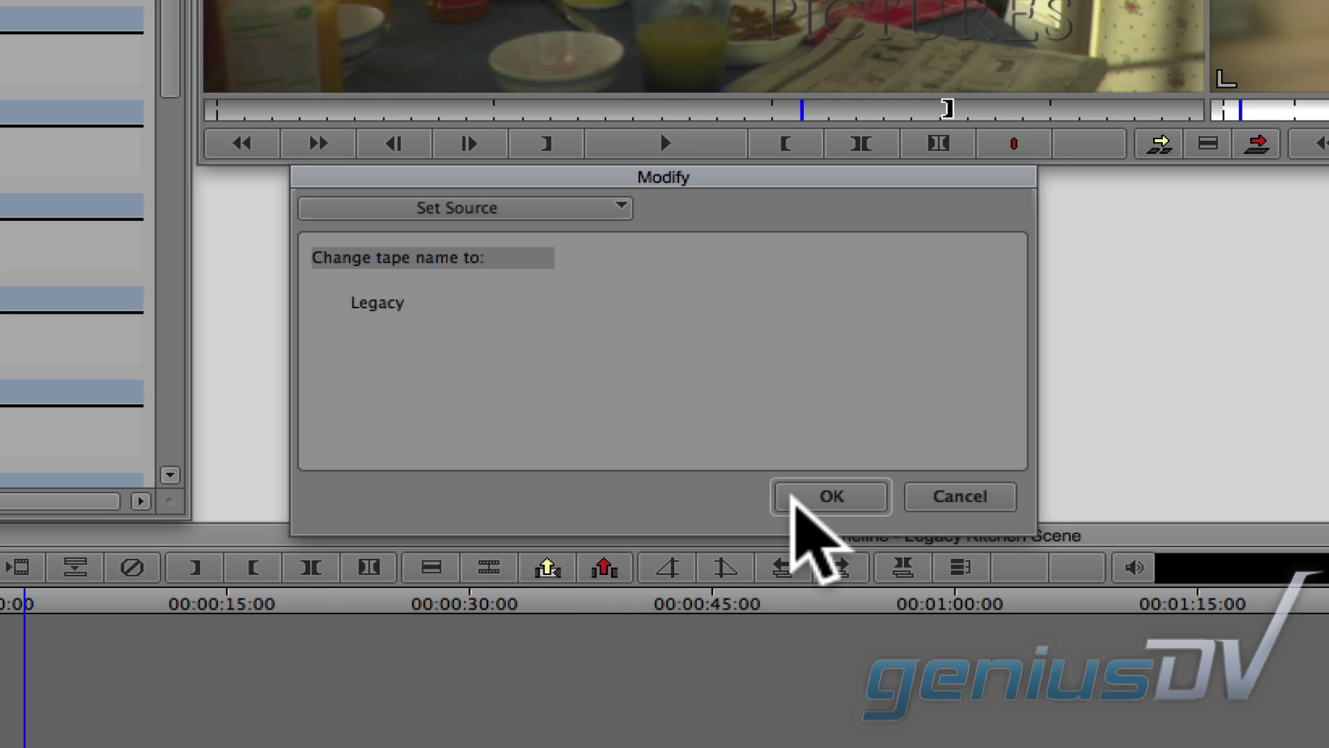
left_click(793, 506)
left_click(626, 396)
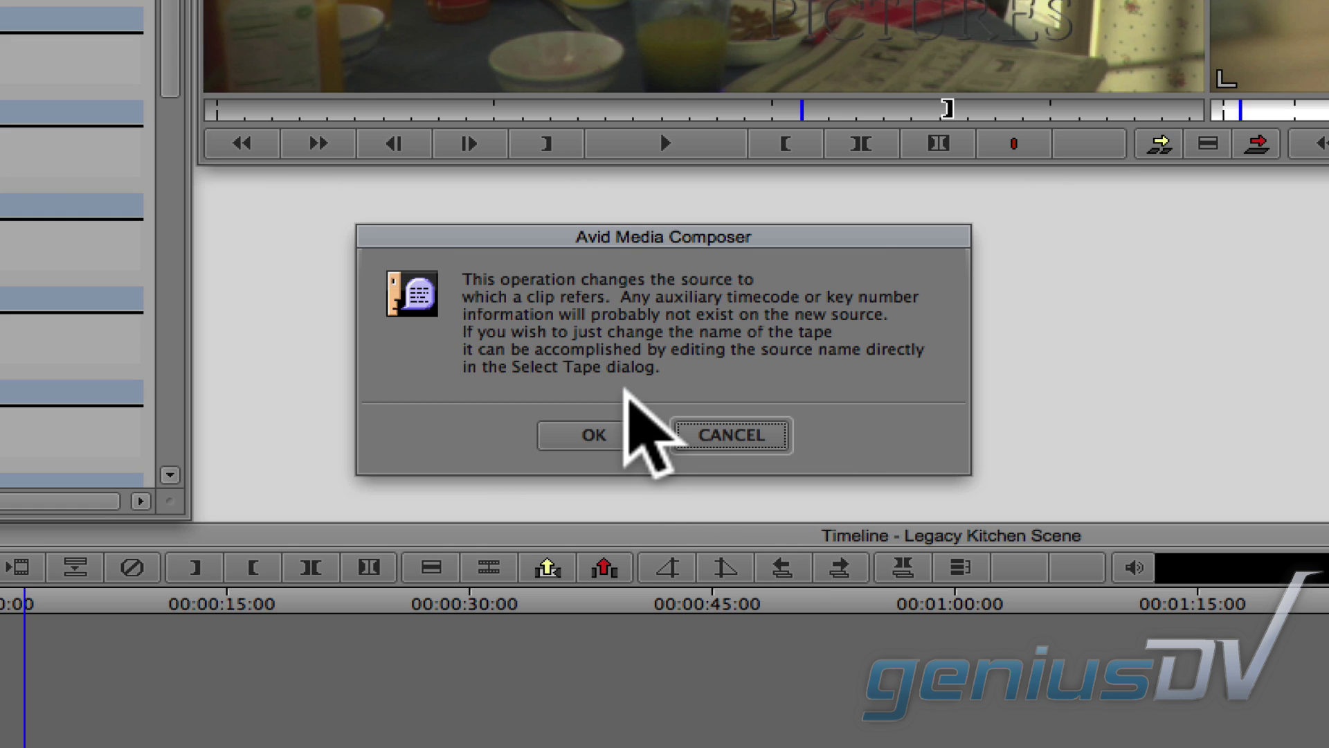
left_click(625, 433)
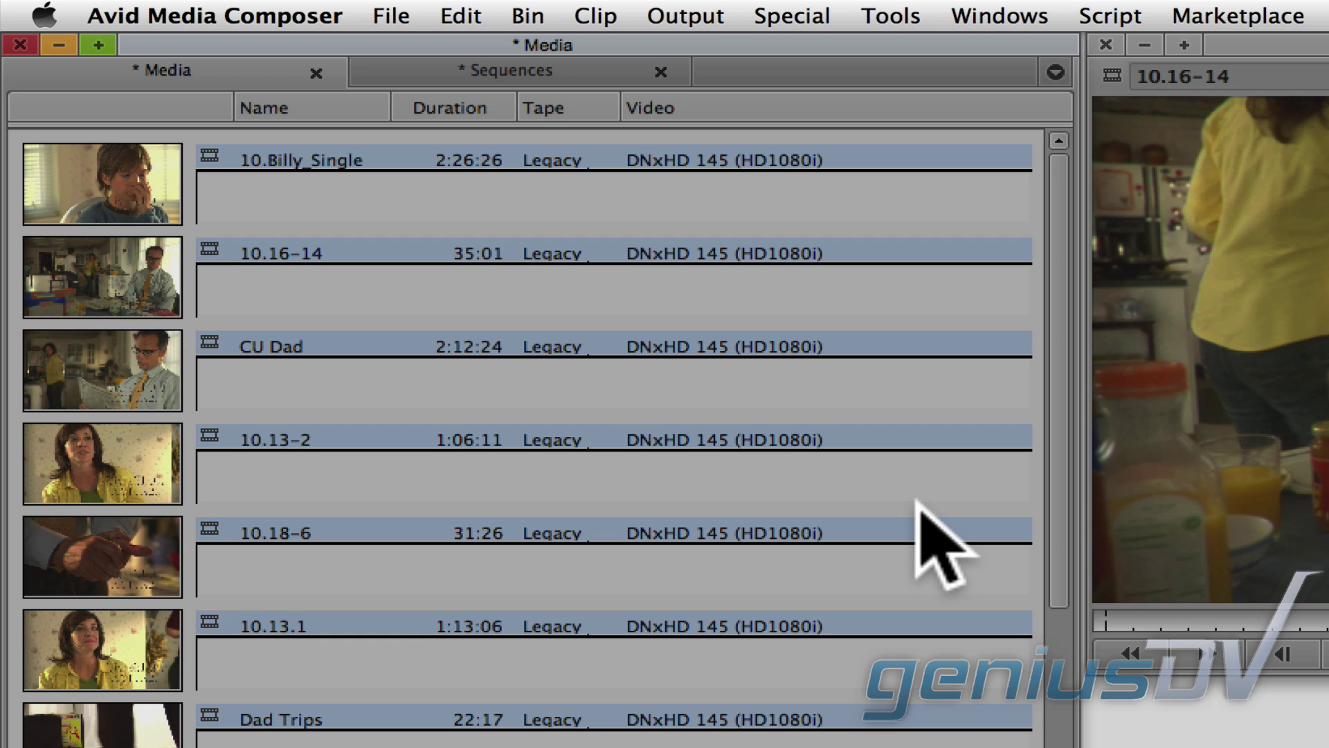
Export the Legacy Kitchen Scene sequence to the Desktop as an AAF linked to media.
left_click(917, 500)
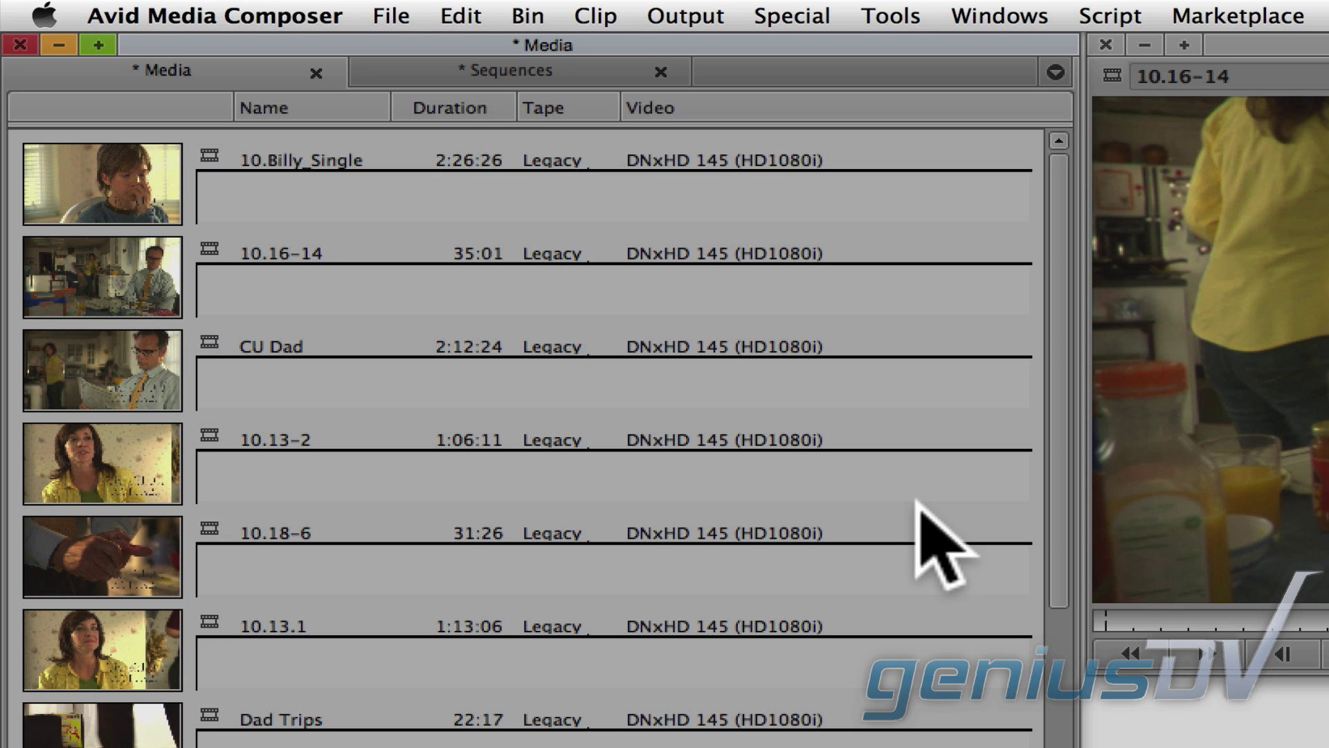
left_click(404, 62)
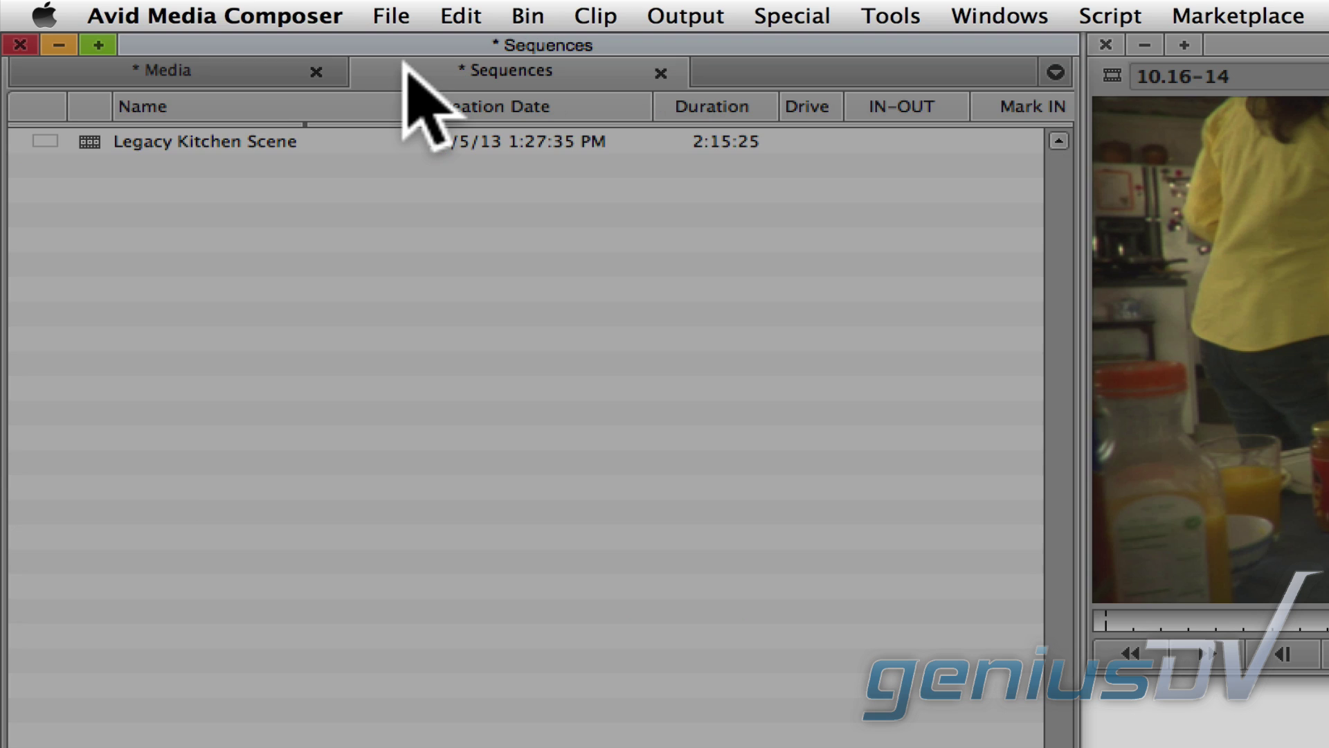
left_click(89, 143)
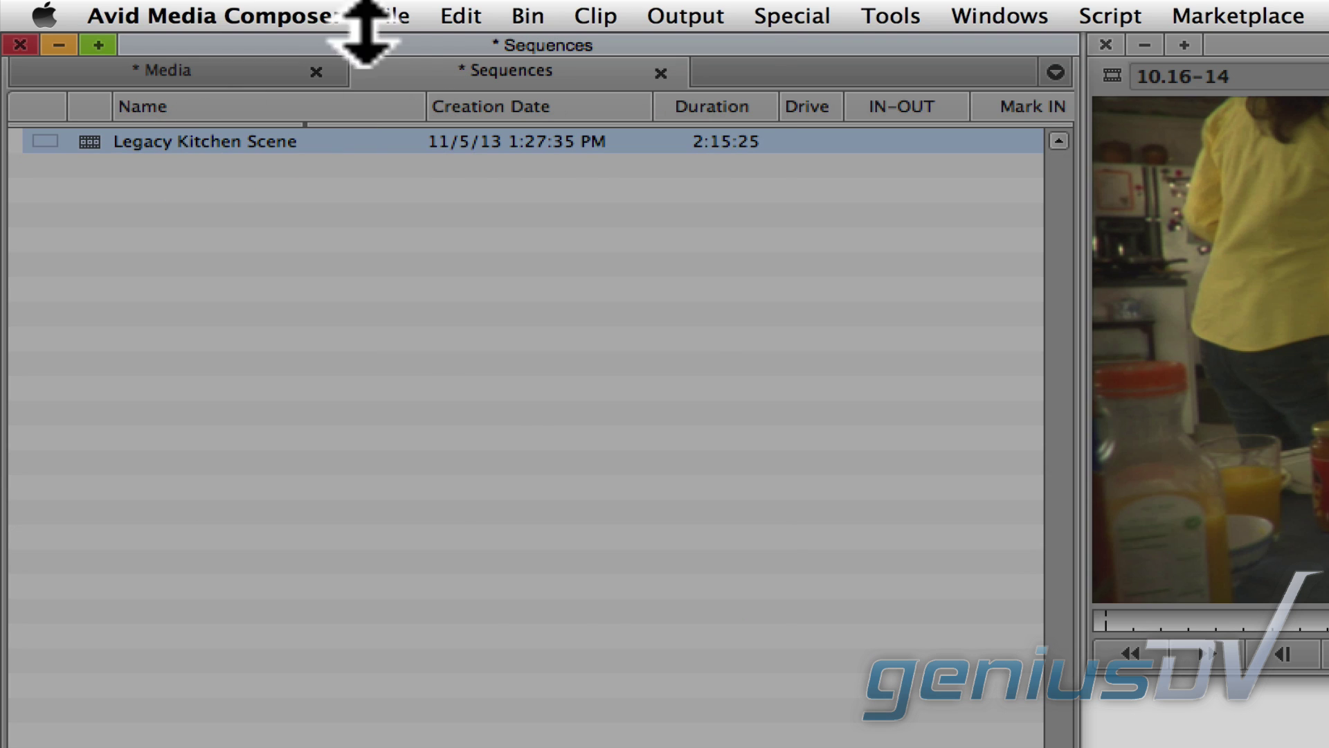
left_click(405, 15)
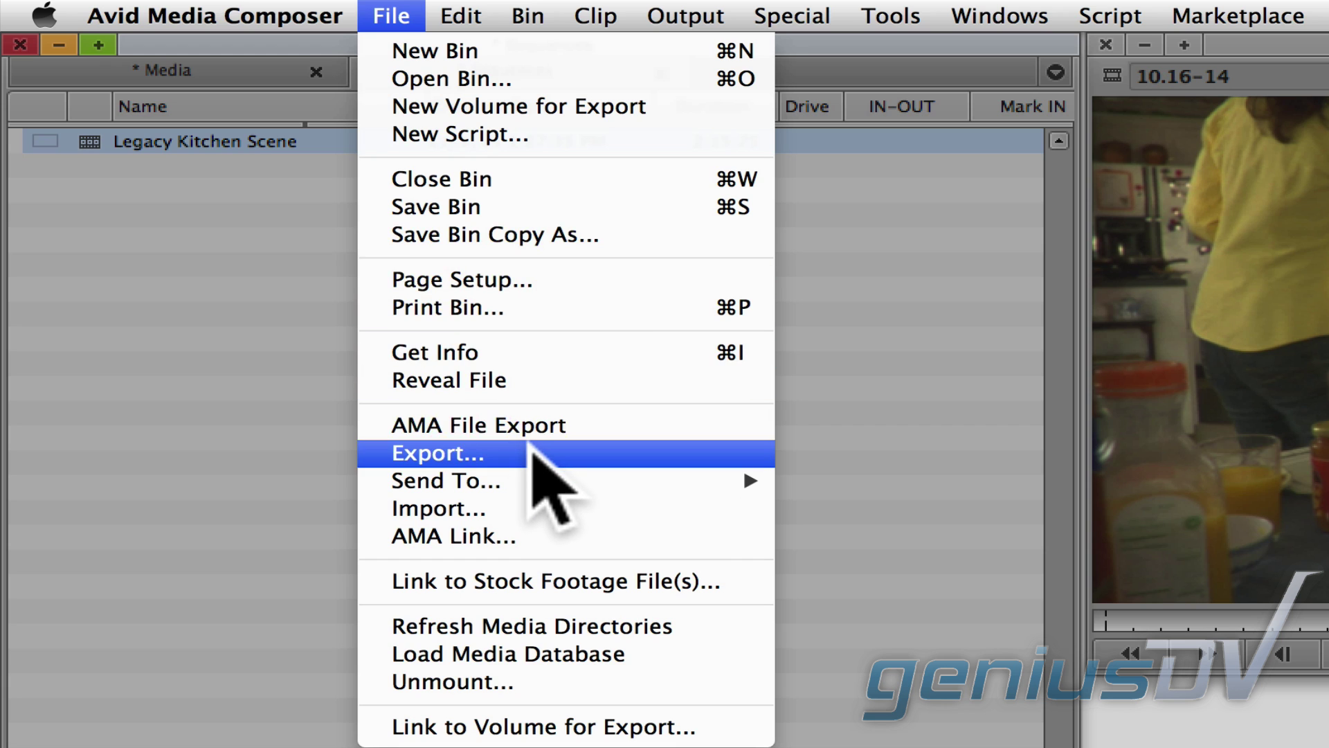
left_click(535, 453)
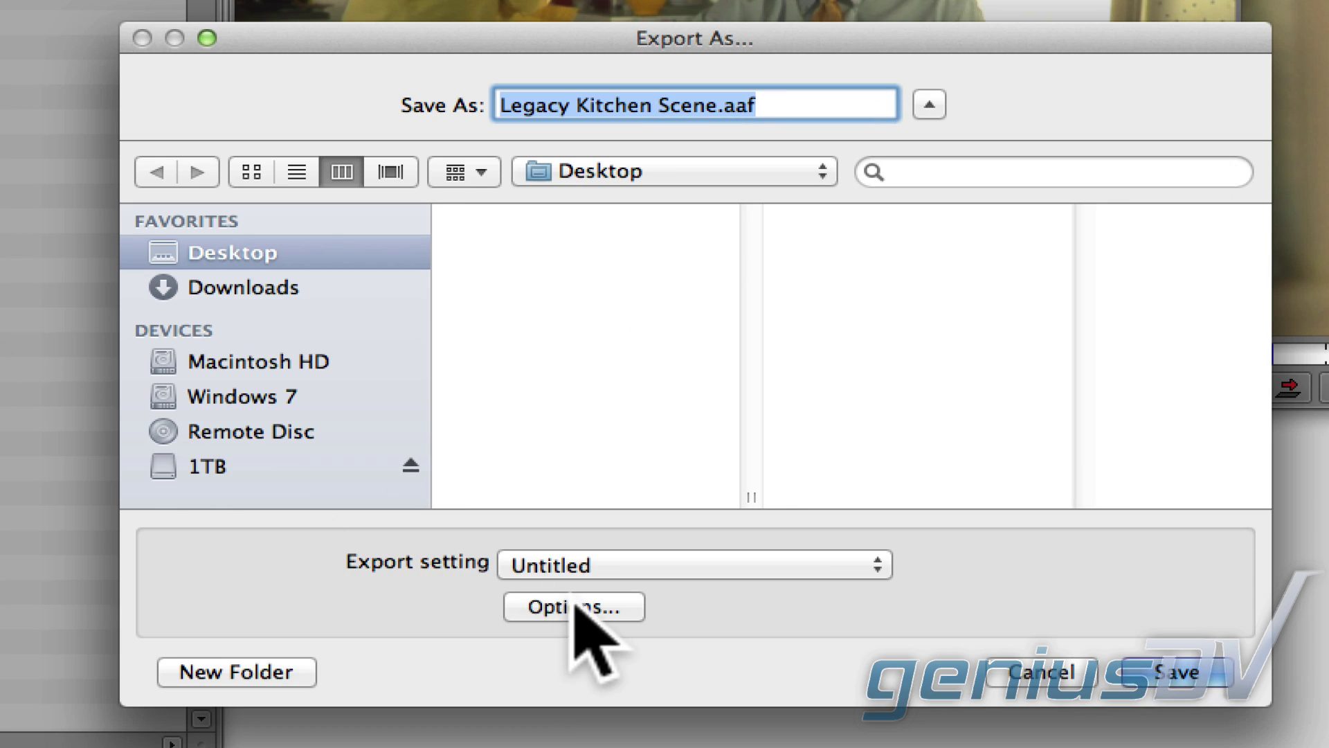
left_click(574, 608)
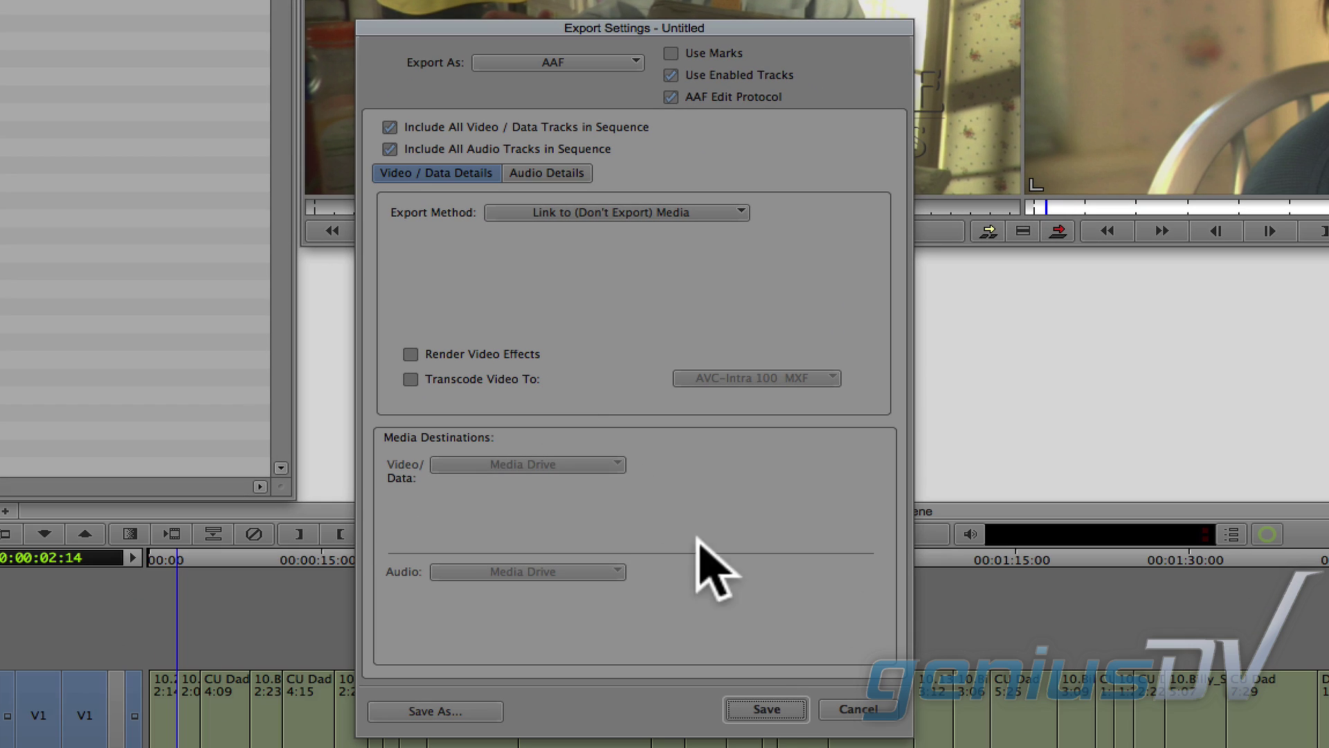
left_click(766, 711)
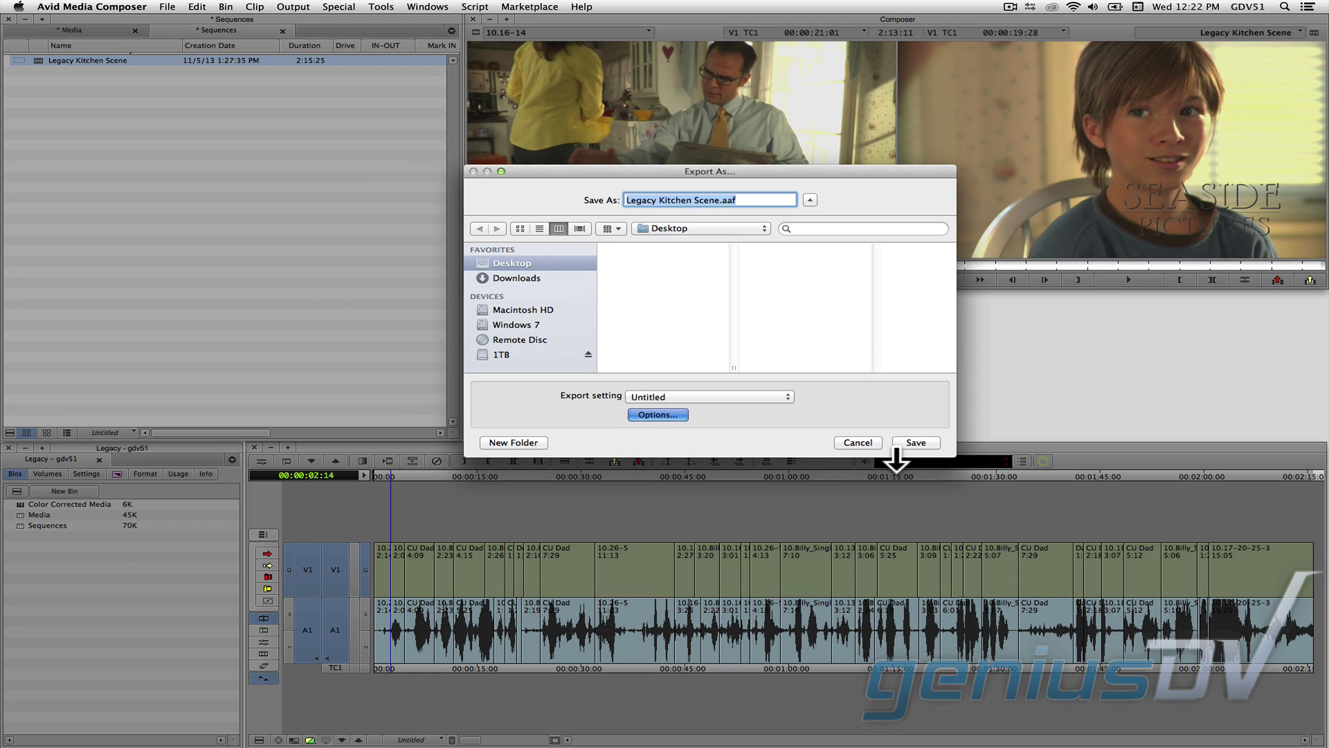
left_click(1025, 495)
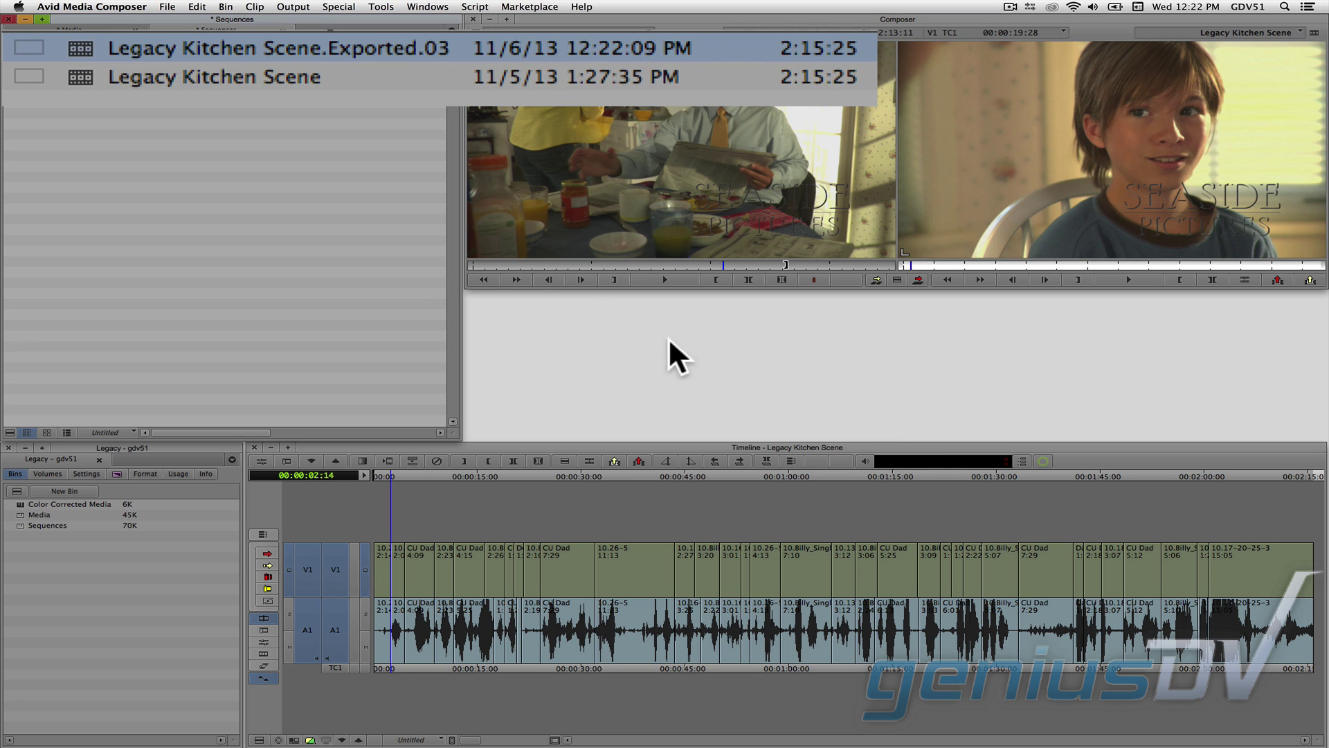
Remove the Legacy Kitchen Scene.Exported.03 sequence, then open the empty Color Corrected Media bin.
key("Delete")
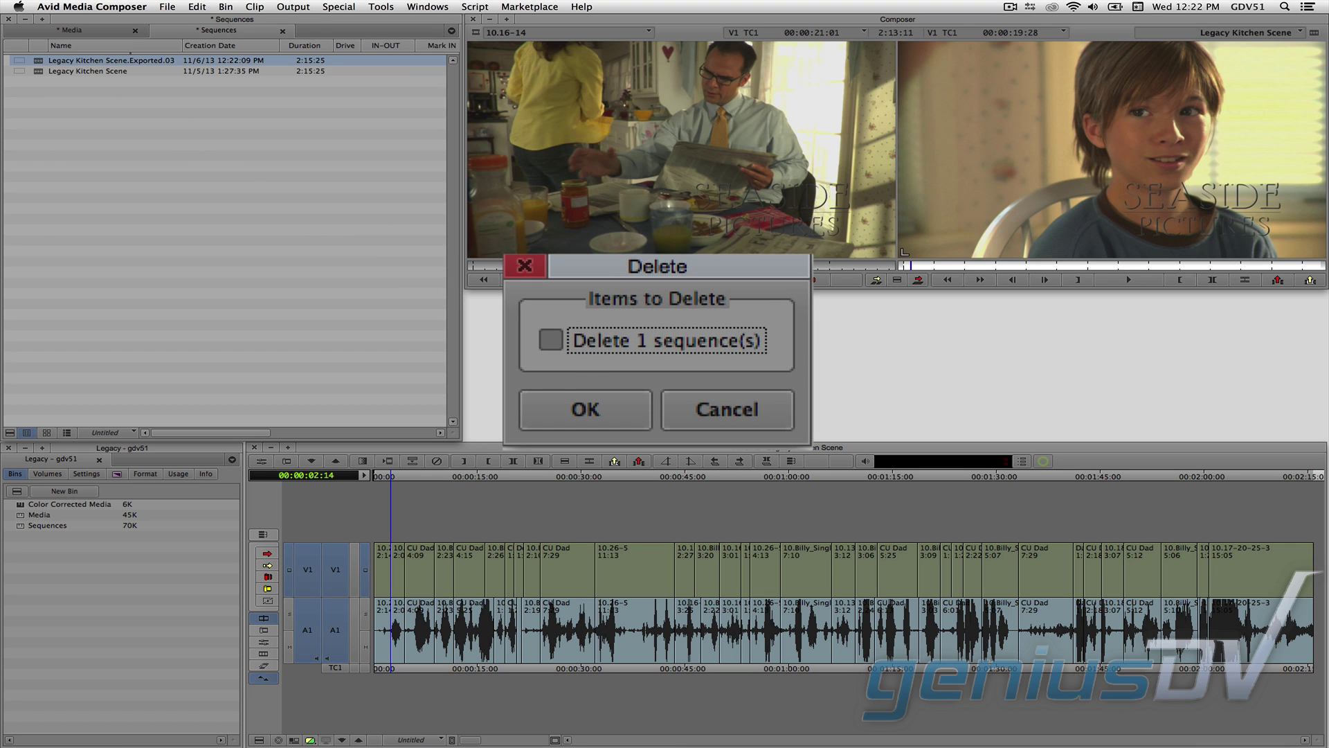
left_click(551, 340)
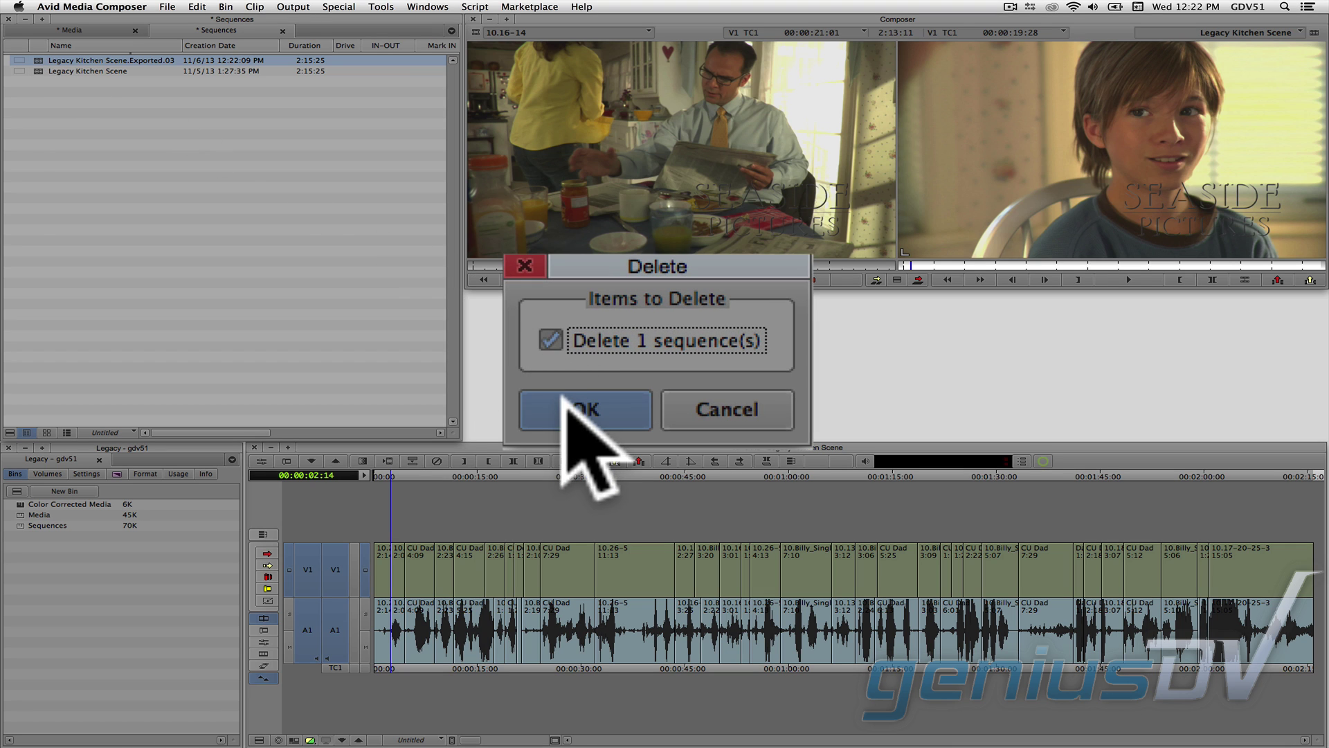
left_click(581, 408)
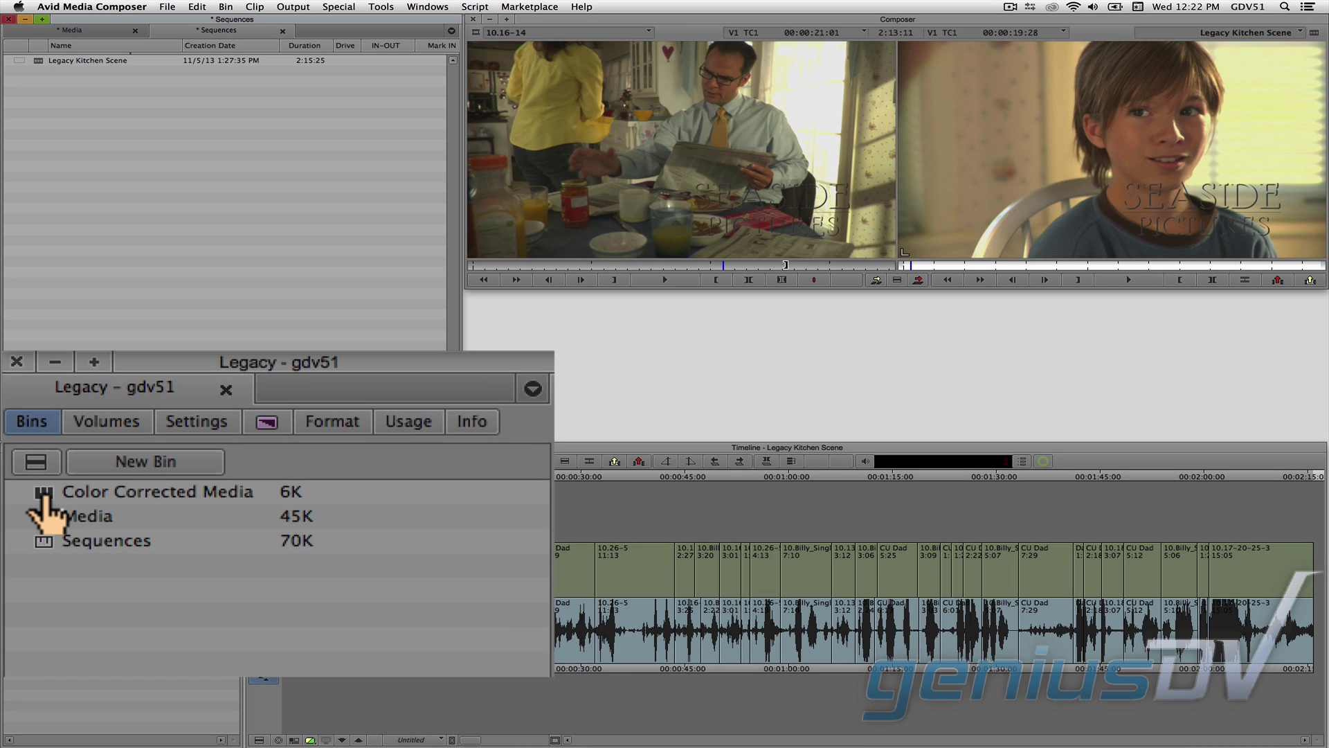
double_click(43, 493)
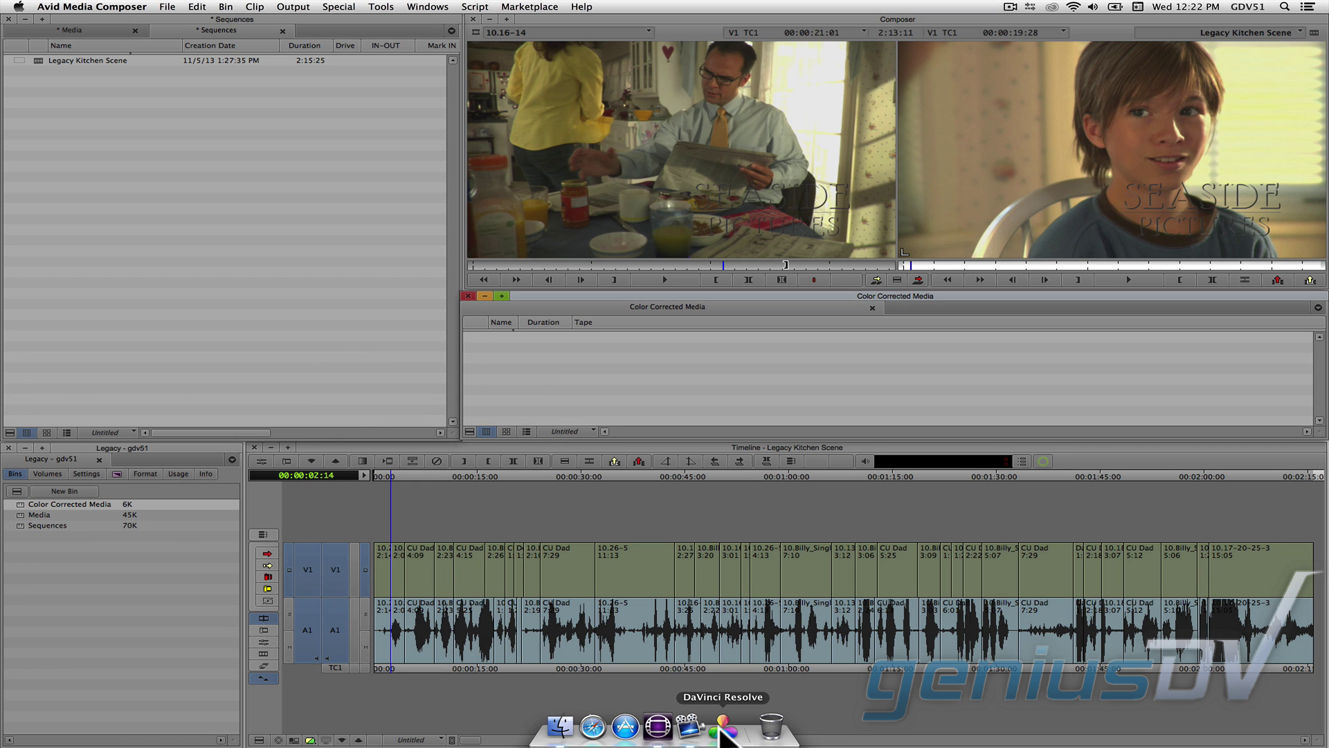
In DaVinci Resolve, save the current project as 'Legacy Color Corrected'.
left_click(723, 730)
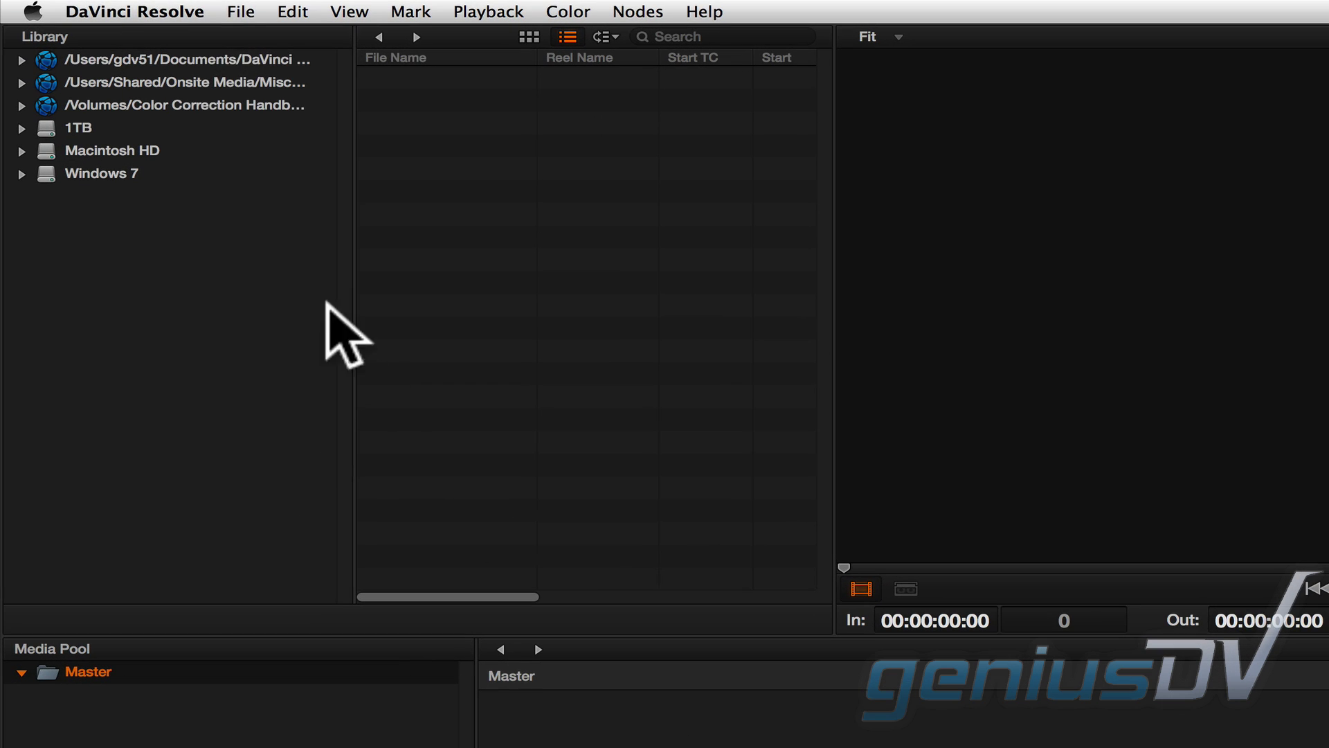
left_click(136, 6)
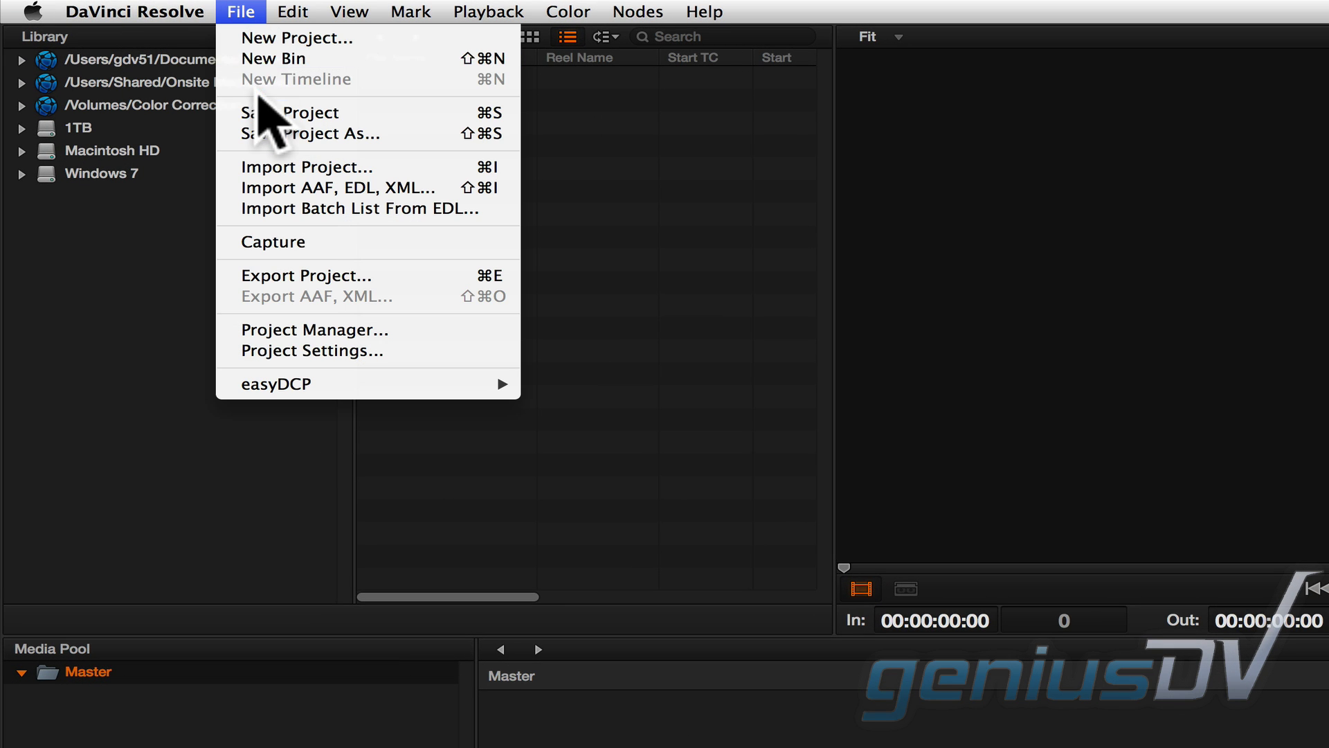
left_click(263, 112)
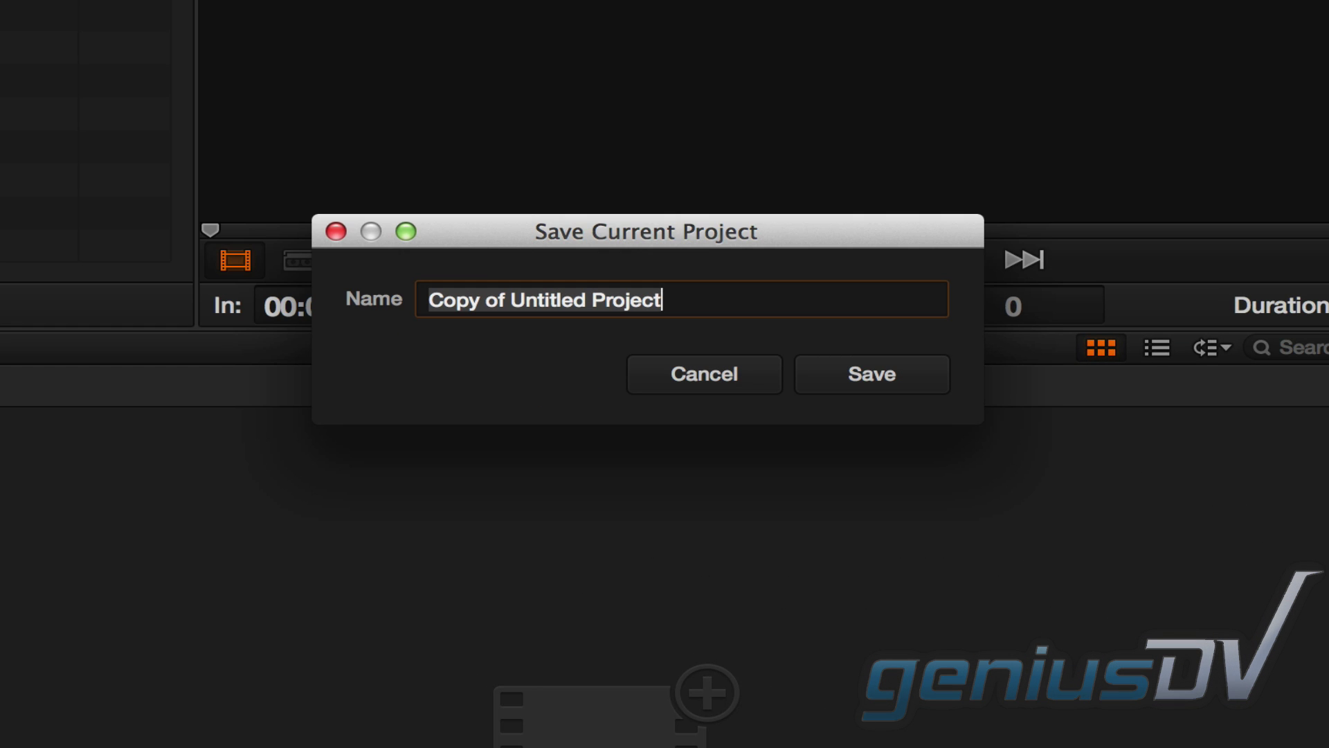
type("Legacy")
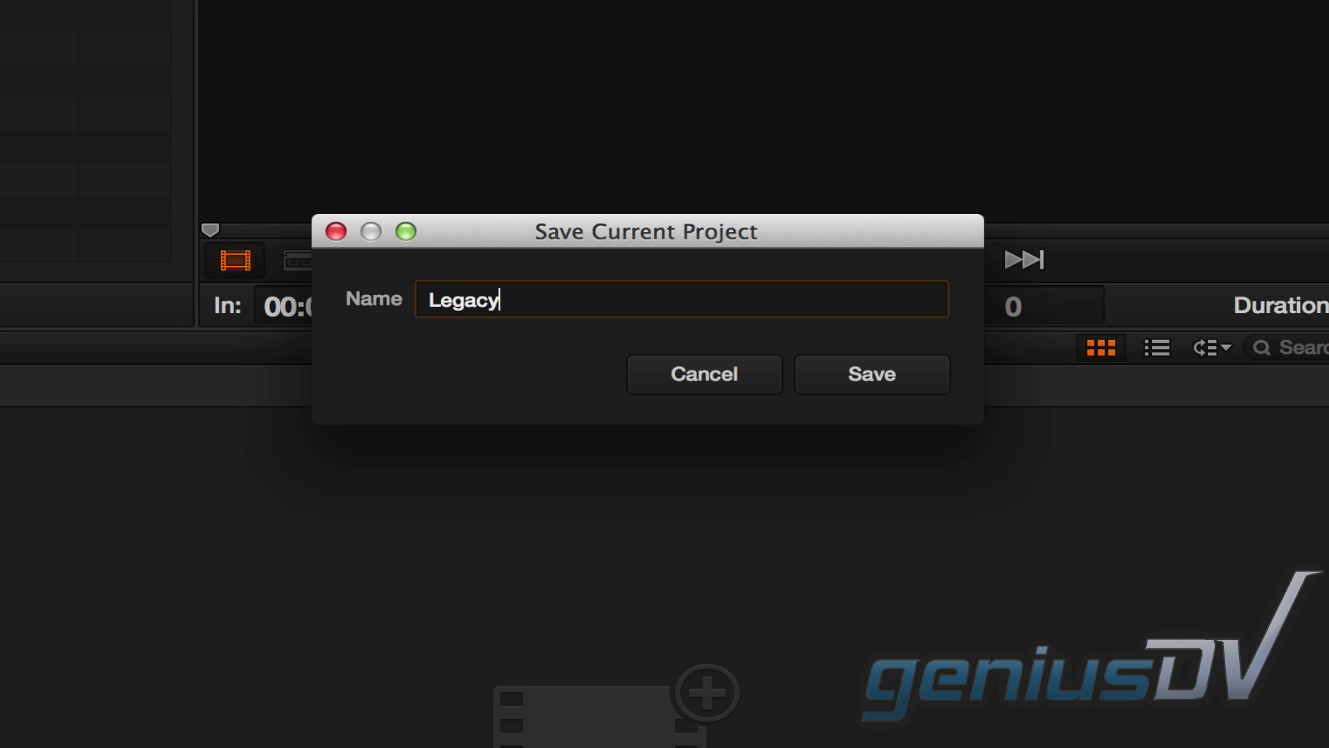
type(" Color Corrected")
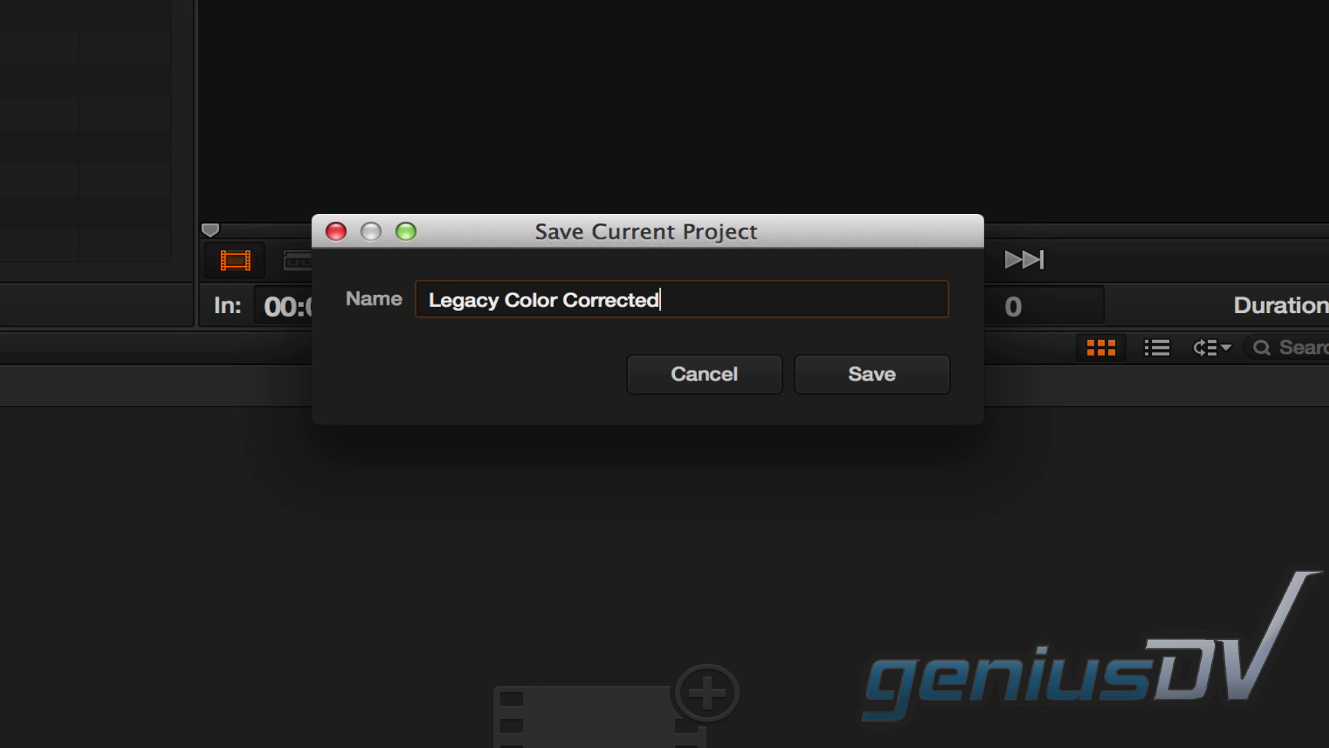
left_click(869, 365)
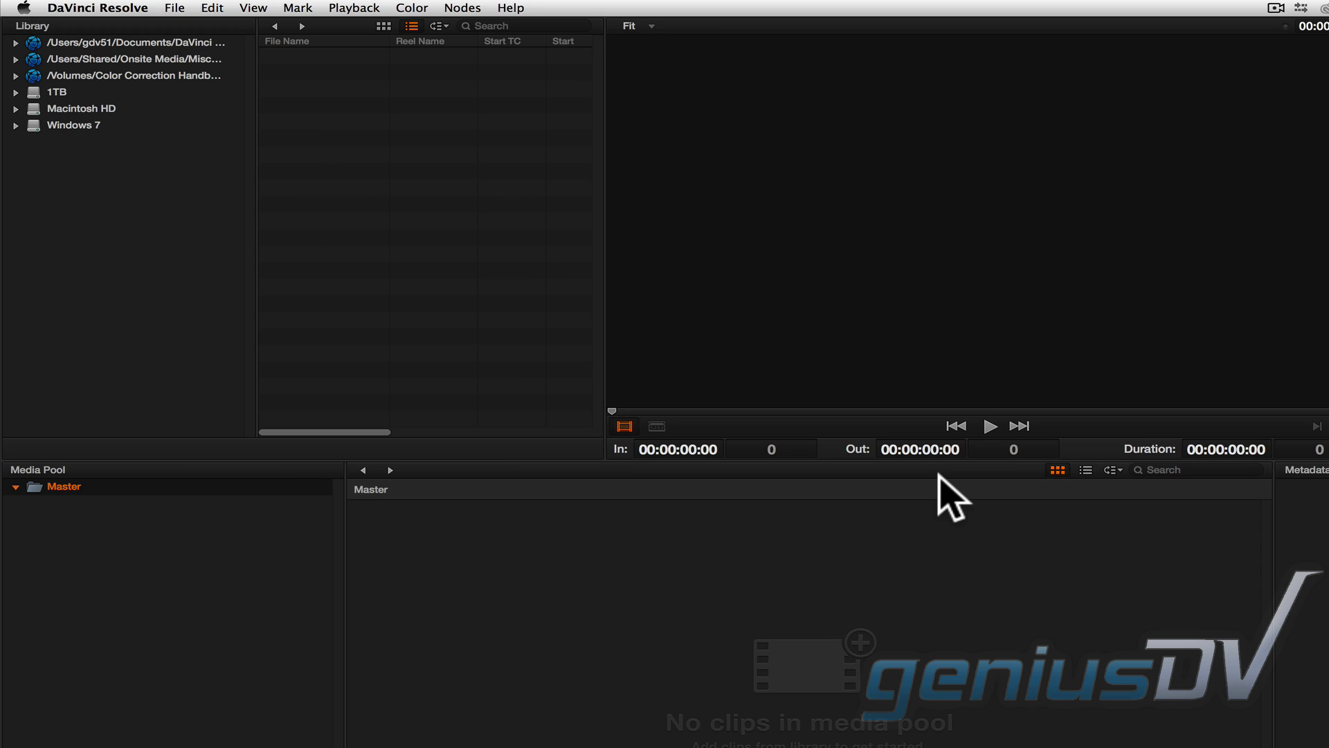
Import Desktop/Legacy Kitchen Scene.aaf with default load settings, then move the playhead to the boy close-up at 00:00:02;14.
left_click(174, 8)
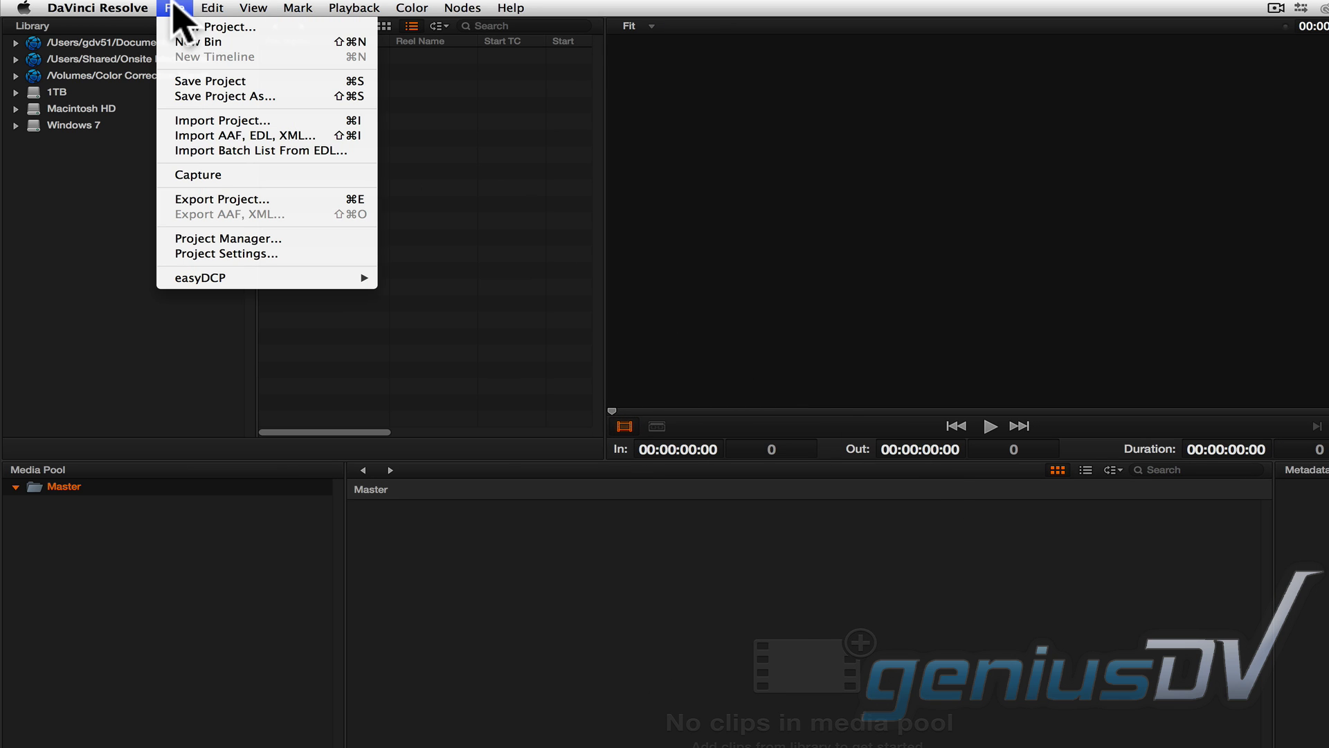
left_click(170, 135)
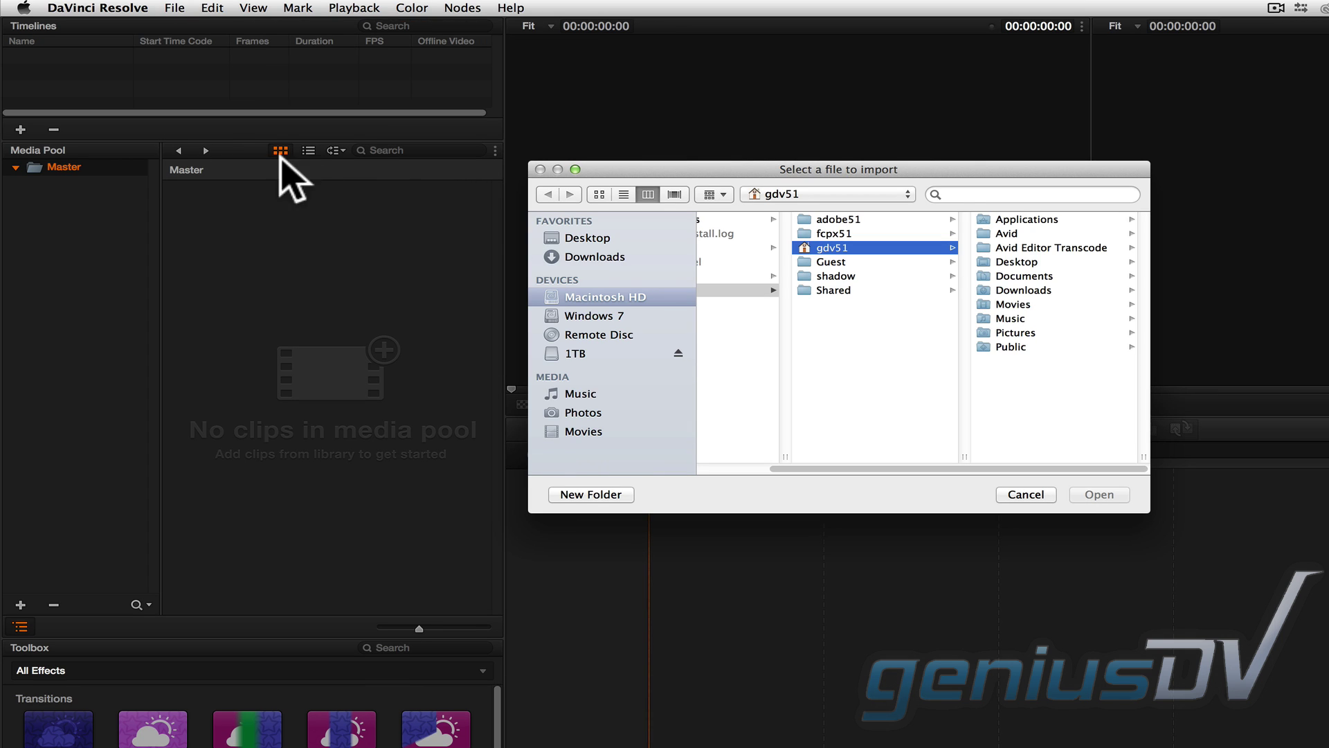
left_click(564, 238)
left_click(713, 220)
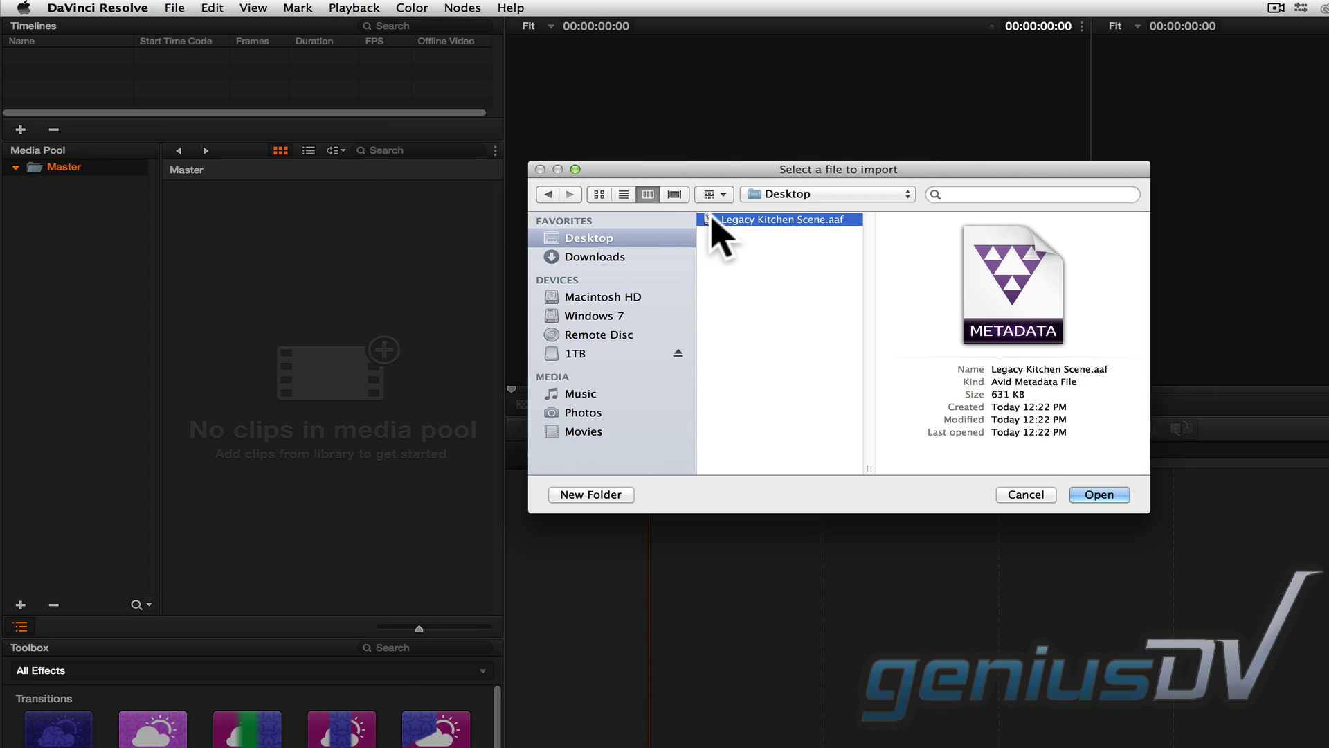
left_click(1099, 494)
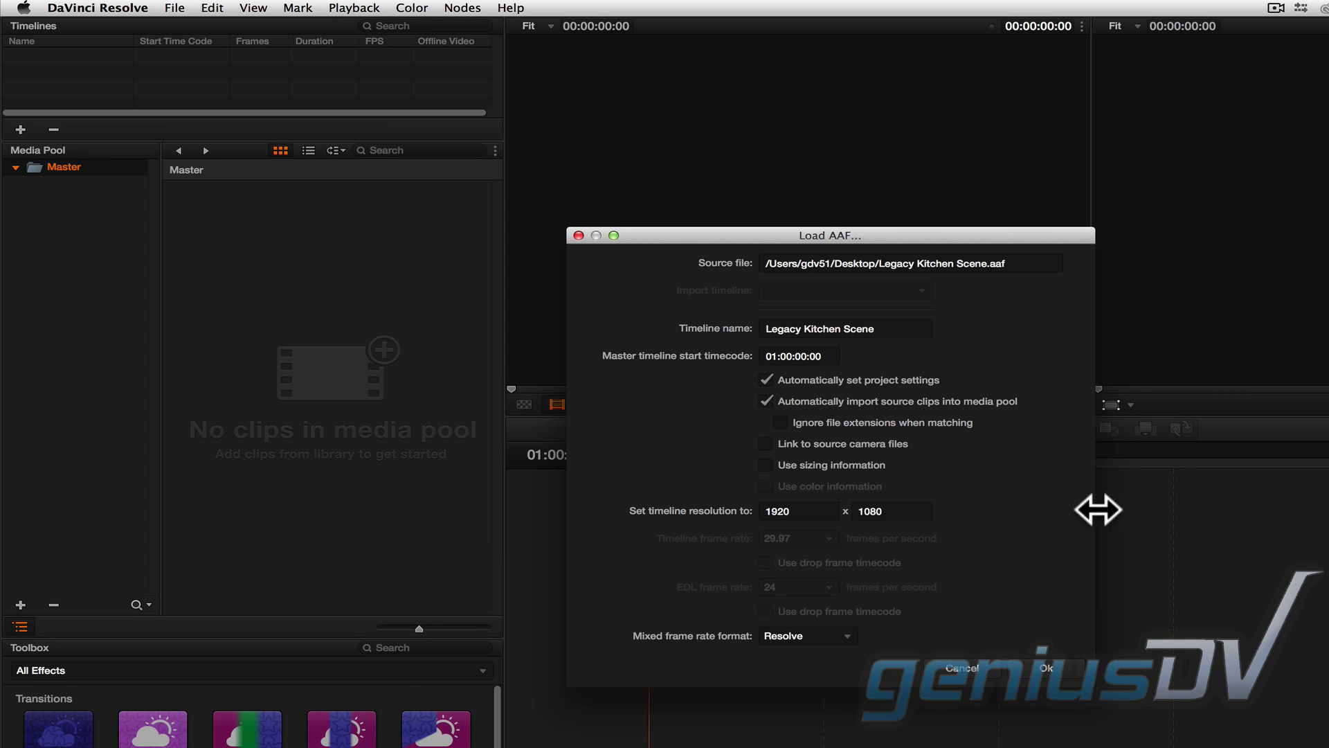
left_click(1051, 666)
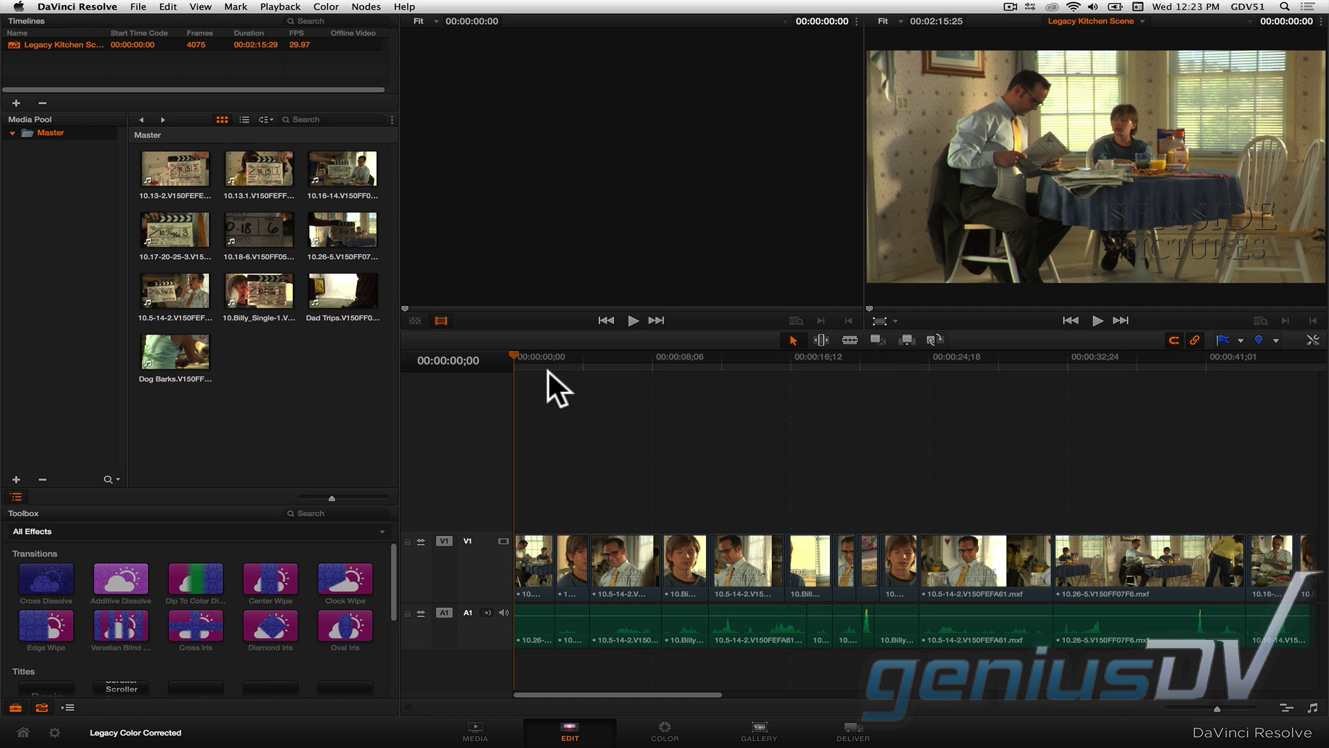
left_click_drag(511, 353, 549, 353)
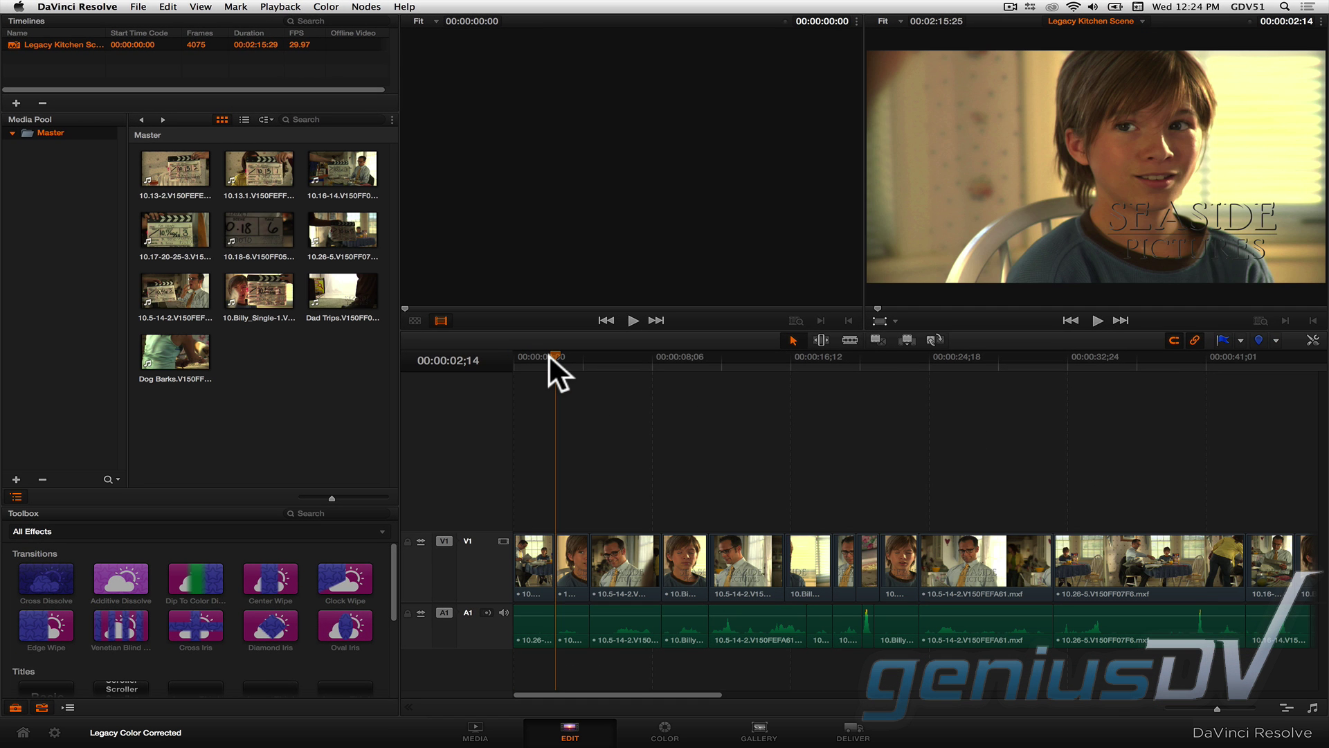
On the Color page, qualify the boy's blue shirt and shift it to green with the Offset wheel.
left_click(665, 730)
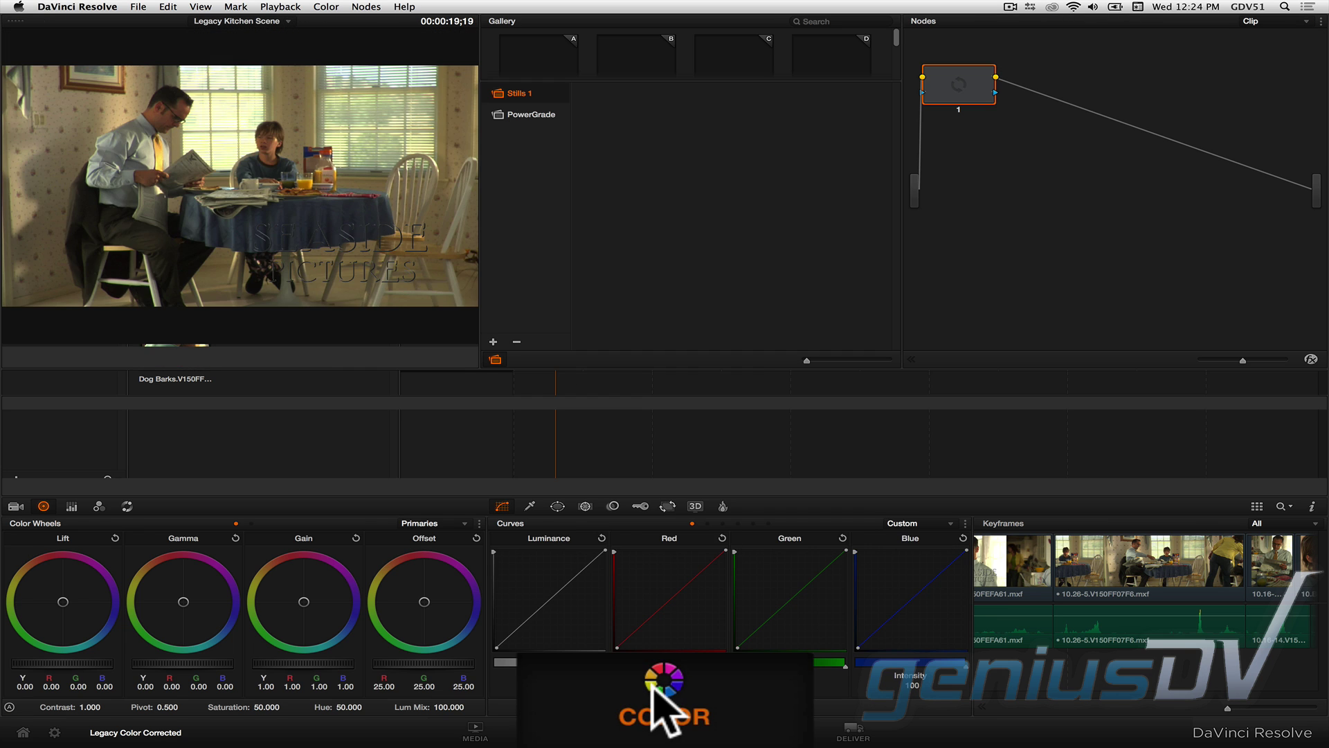
left_click(529, 506)
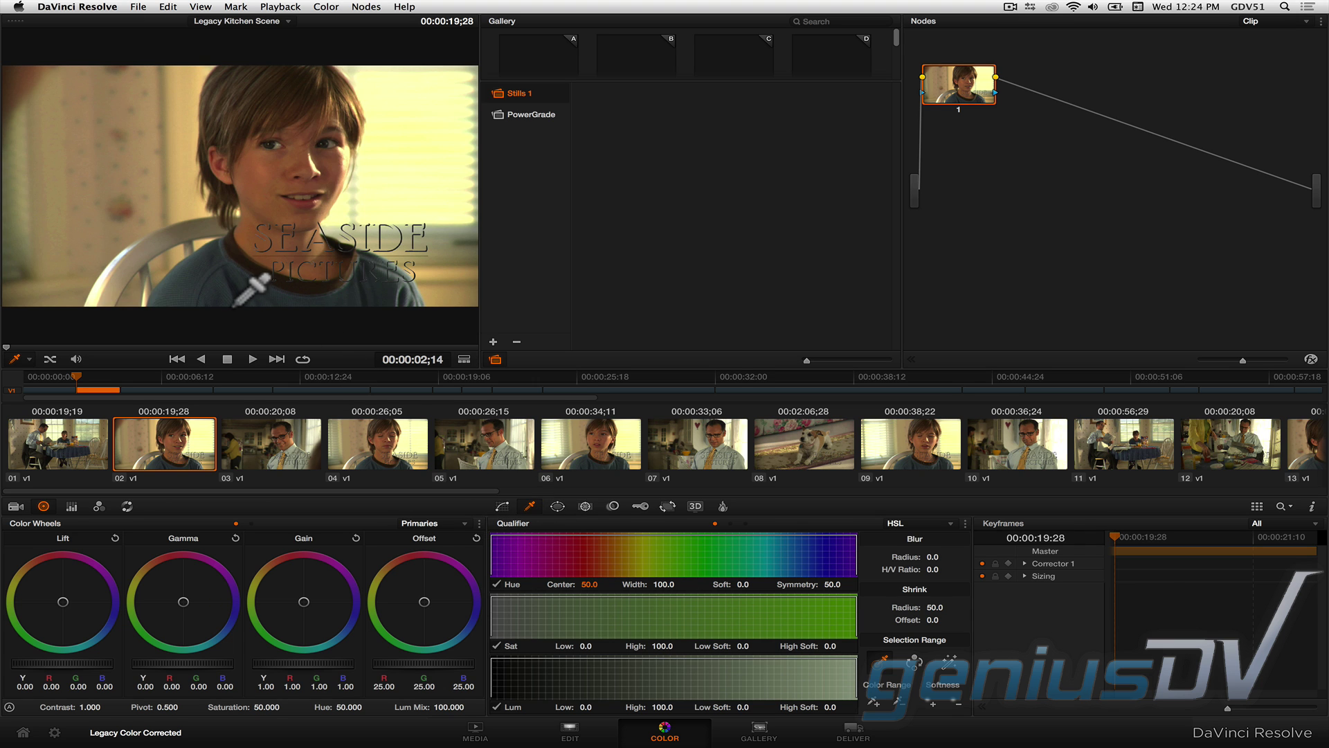
left_click(202, 275)
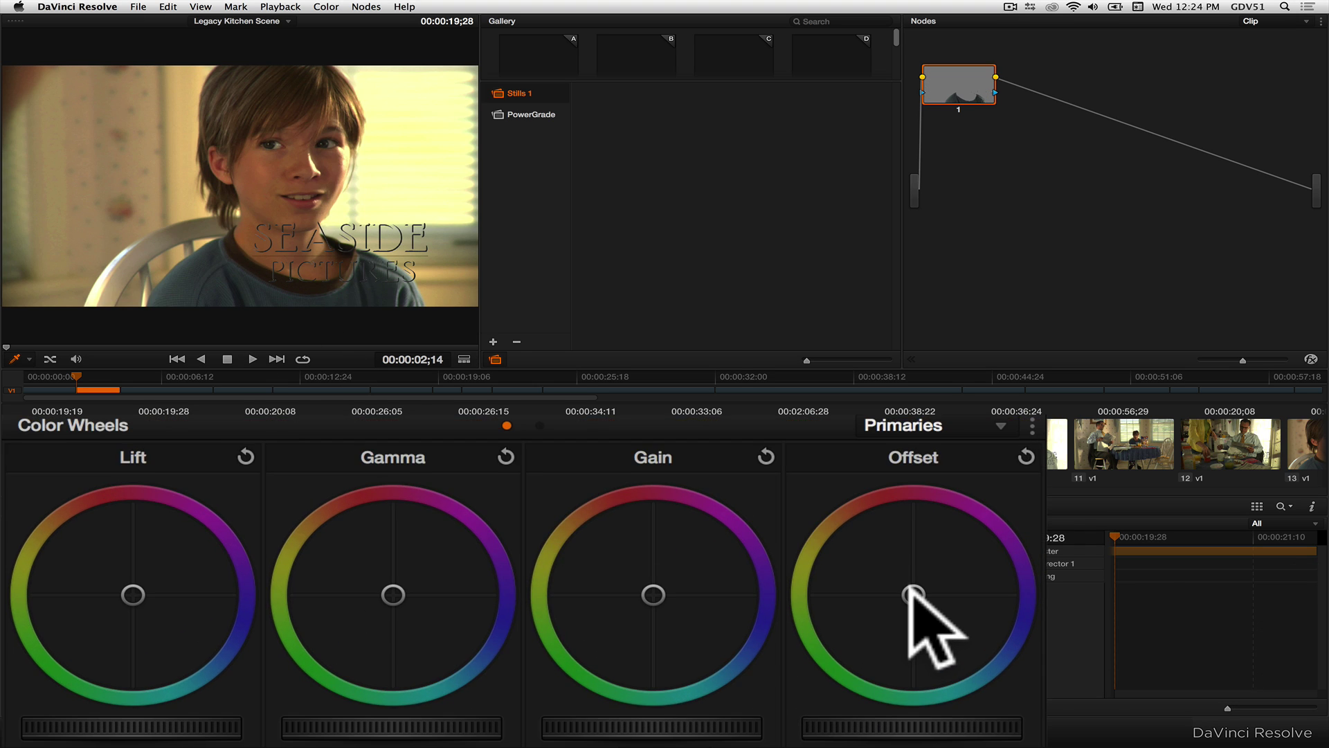
left_click_drag(839, 637, 752, 746)
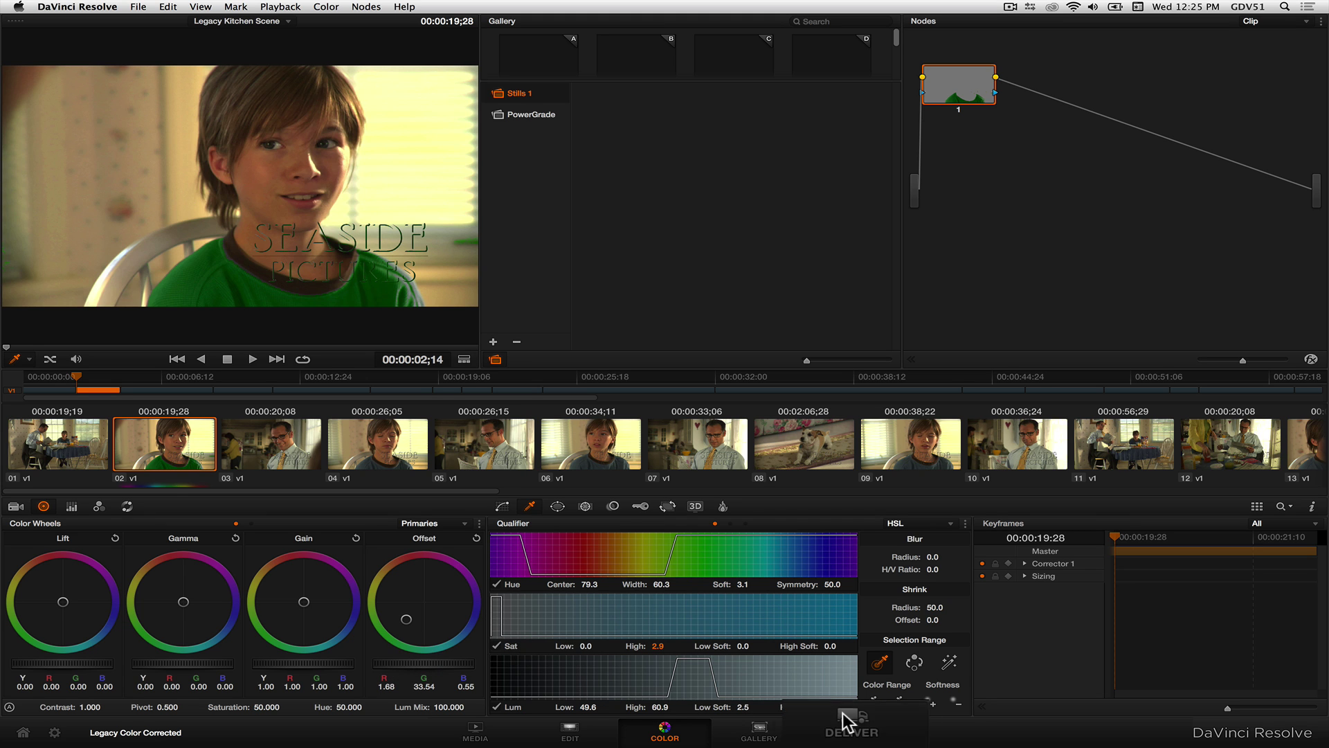
left_click(853, 732)
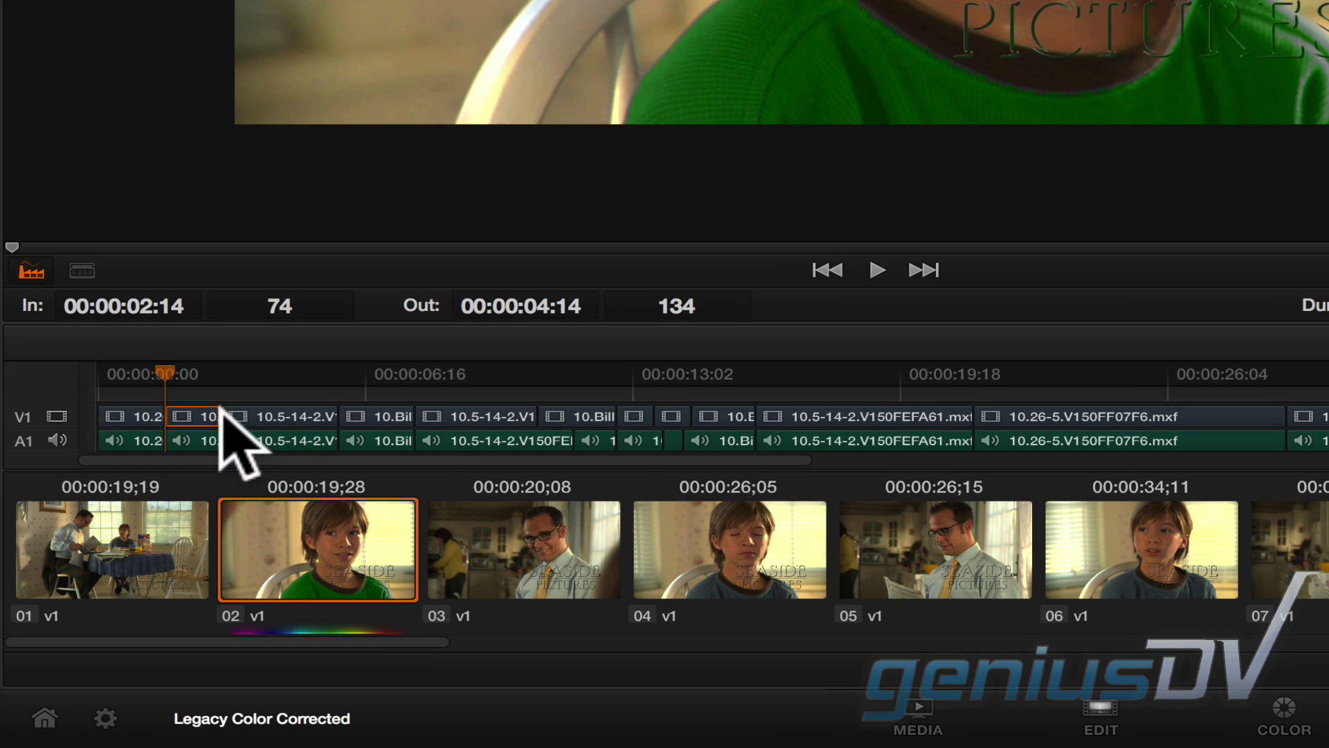
Mark the render range over the whole timeline, 00:00:00:00 to 00:02:15:24, with Select All.
right_click(181, 380)
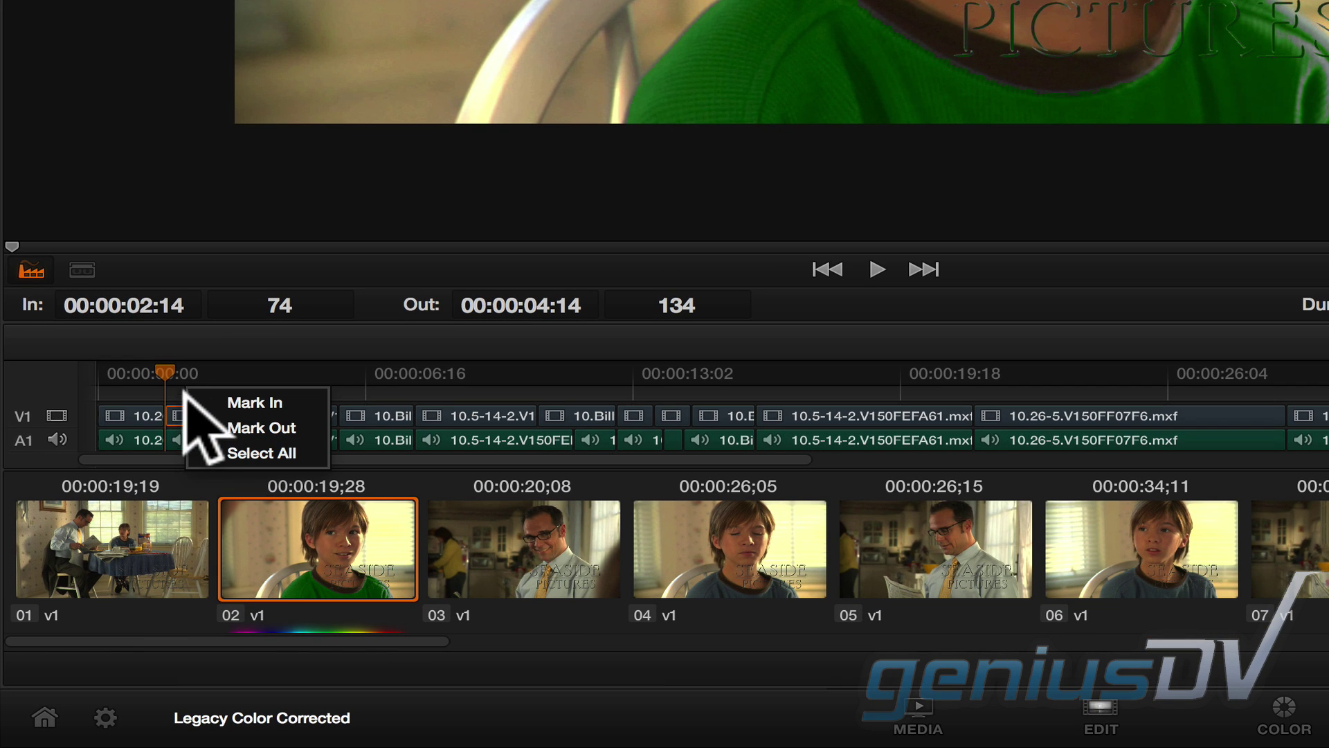
left_click(202, 451)
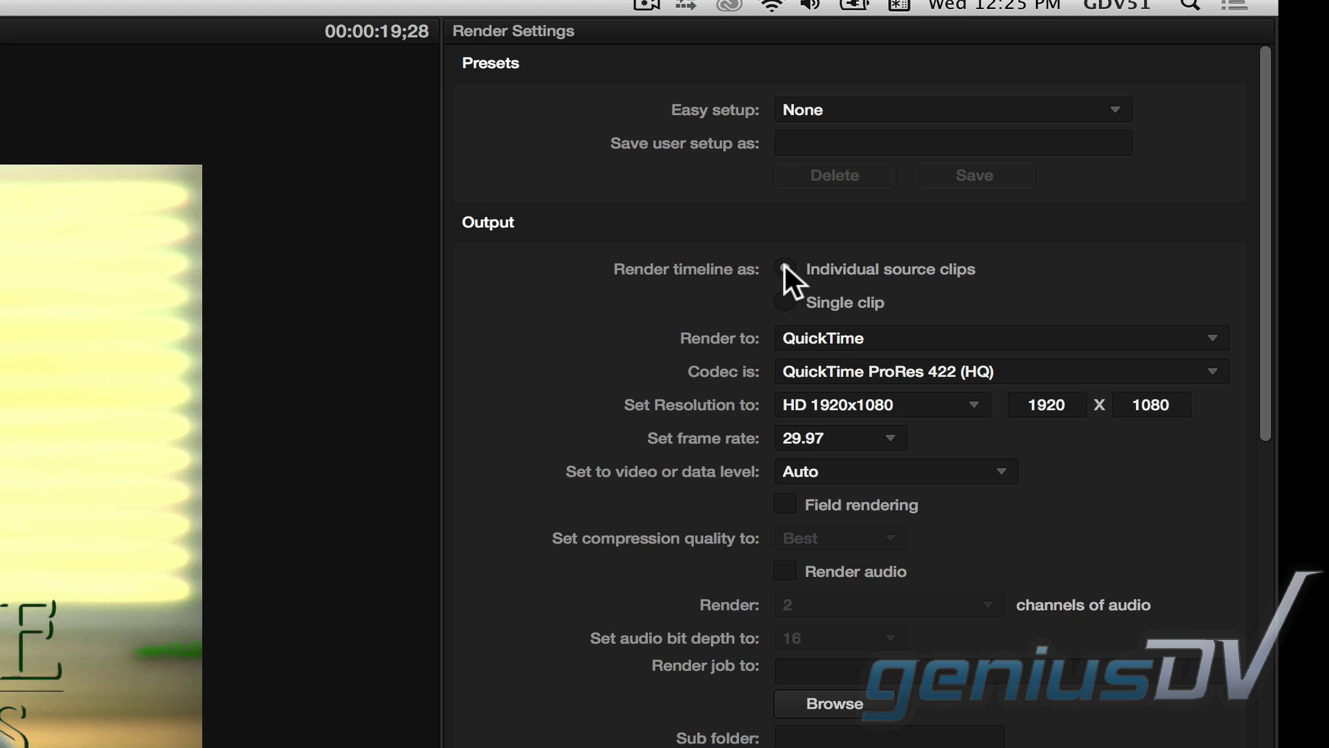
Set the render format to MXF with the MXF DNxHD 1080i 145/120/115 8b codec.
left_click(816, 338)
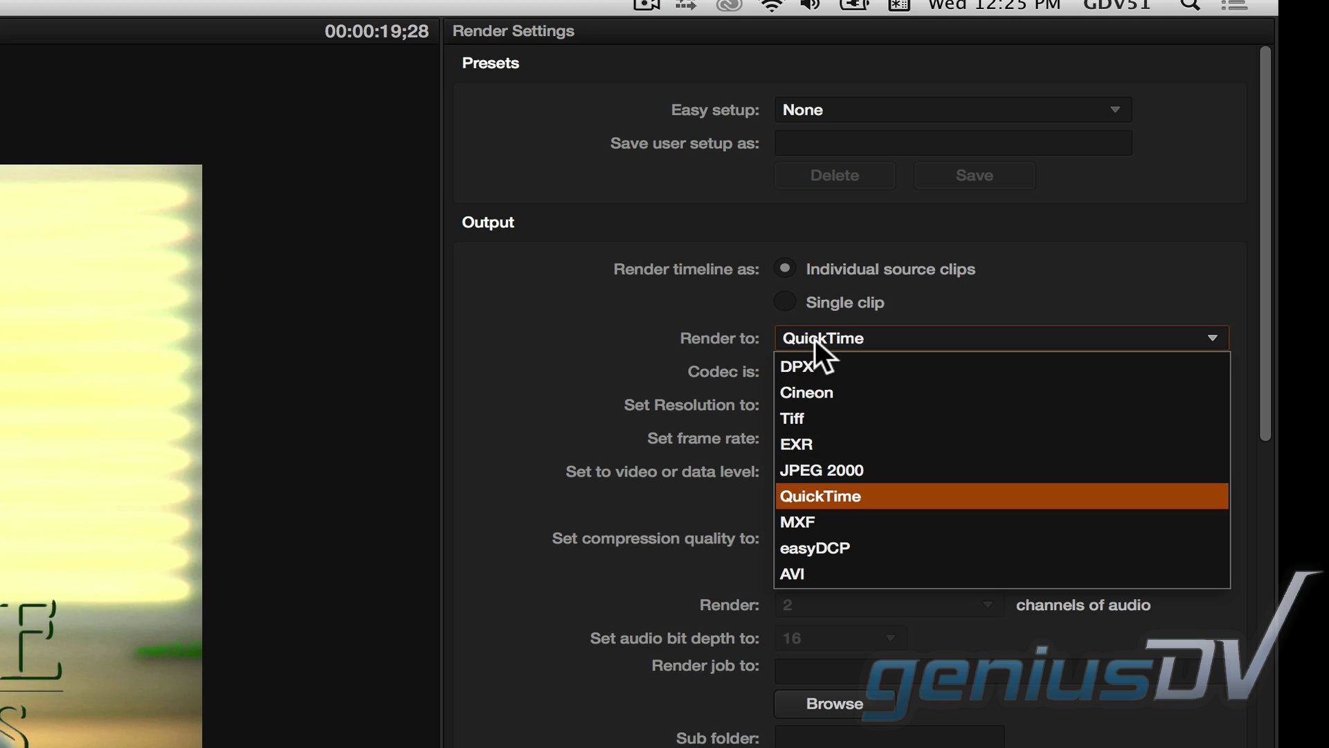
left_click(842, 519)
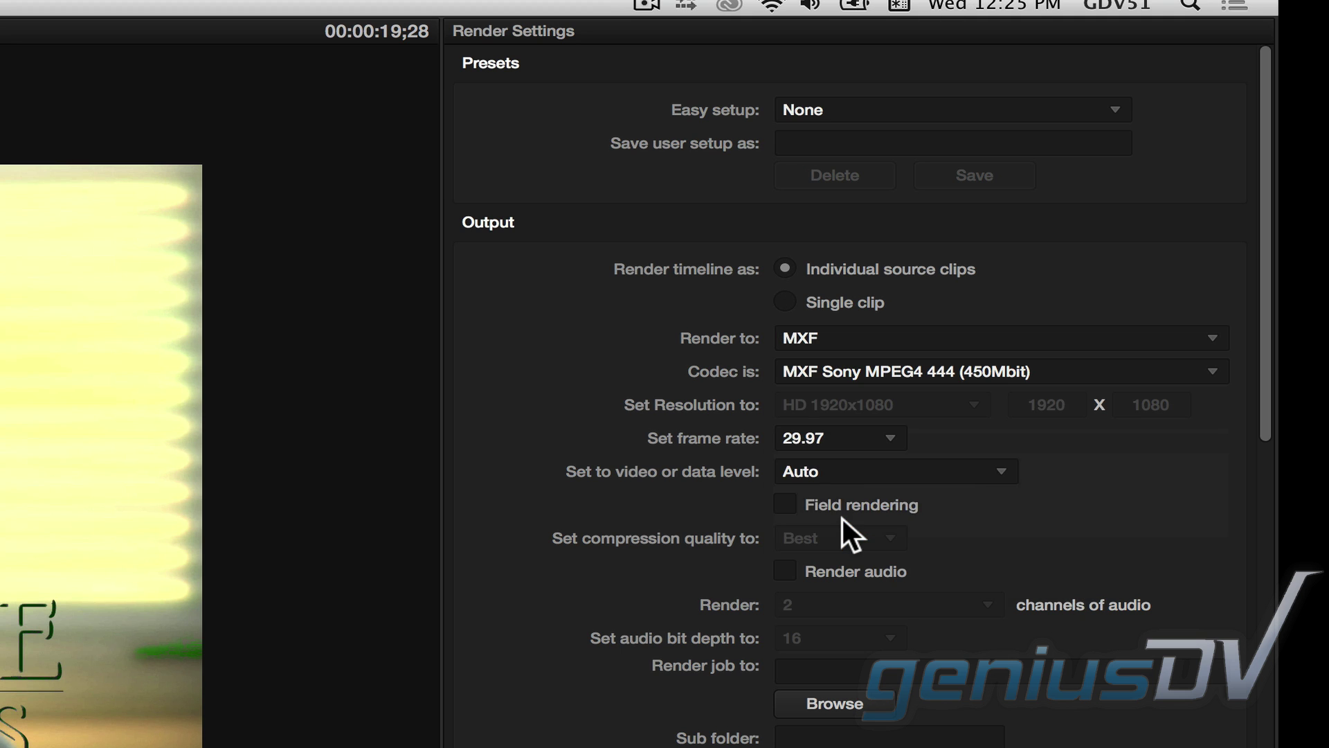
left_click(1210, 374)
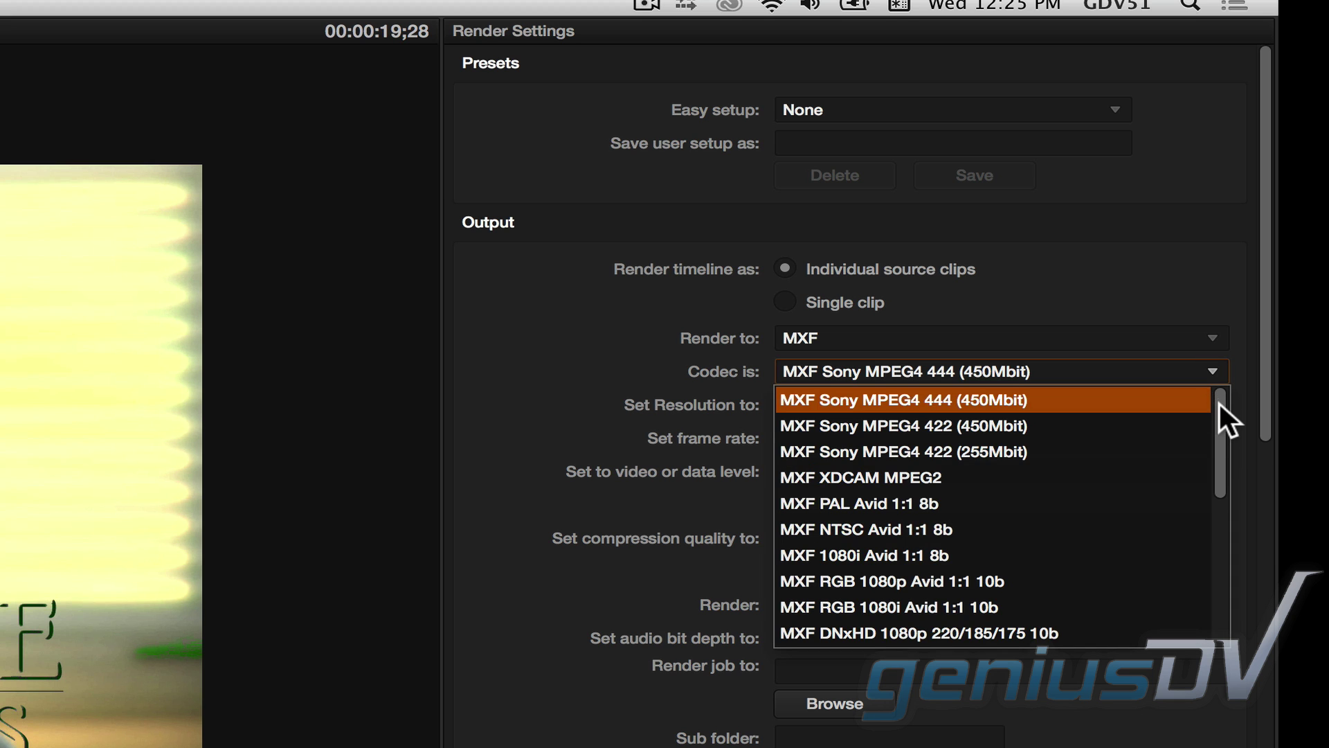
left_click_drag(1219, 407, 1211, 459)
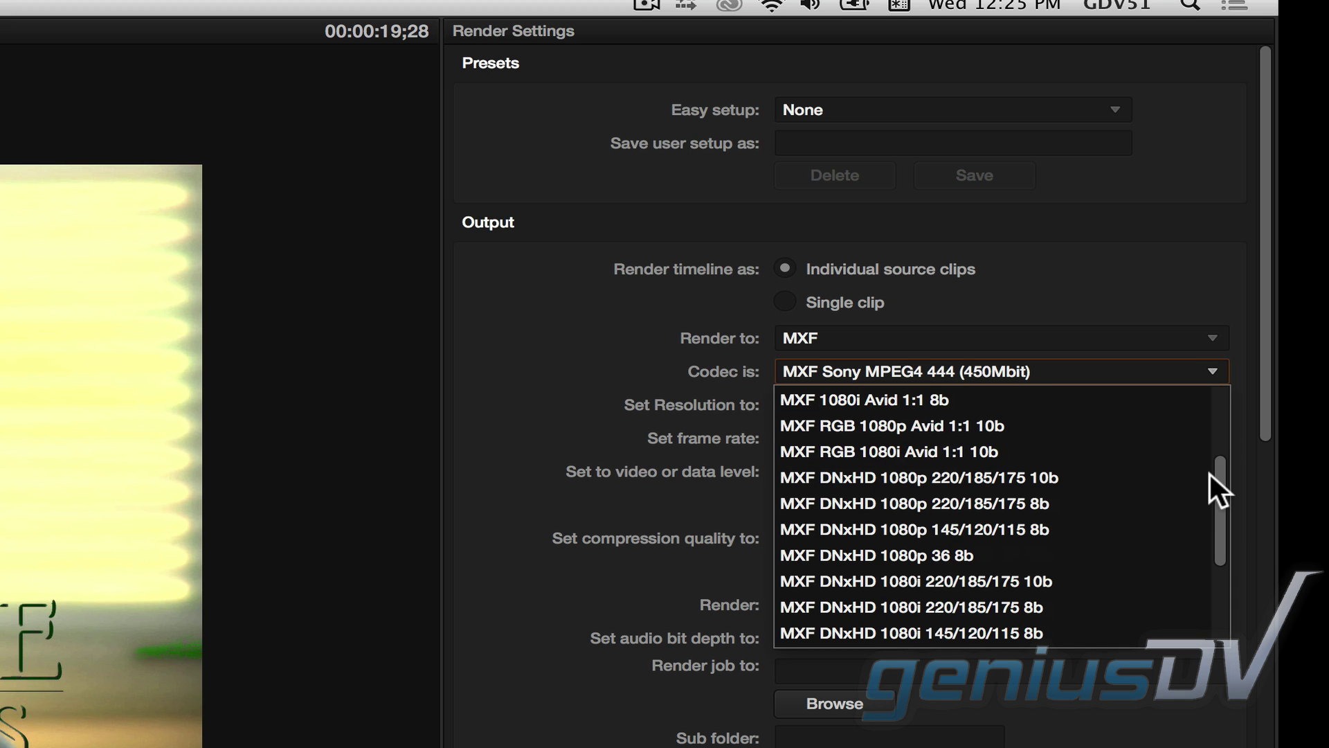
scroll(1210, 474, "down", 1)
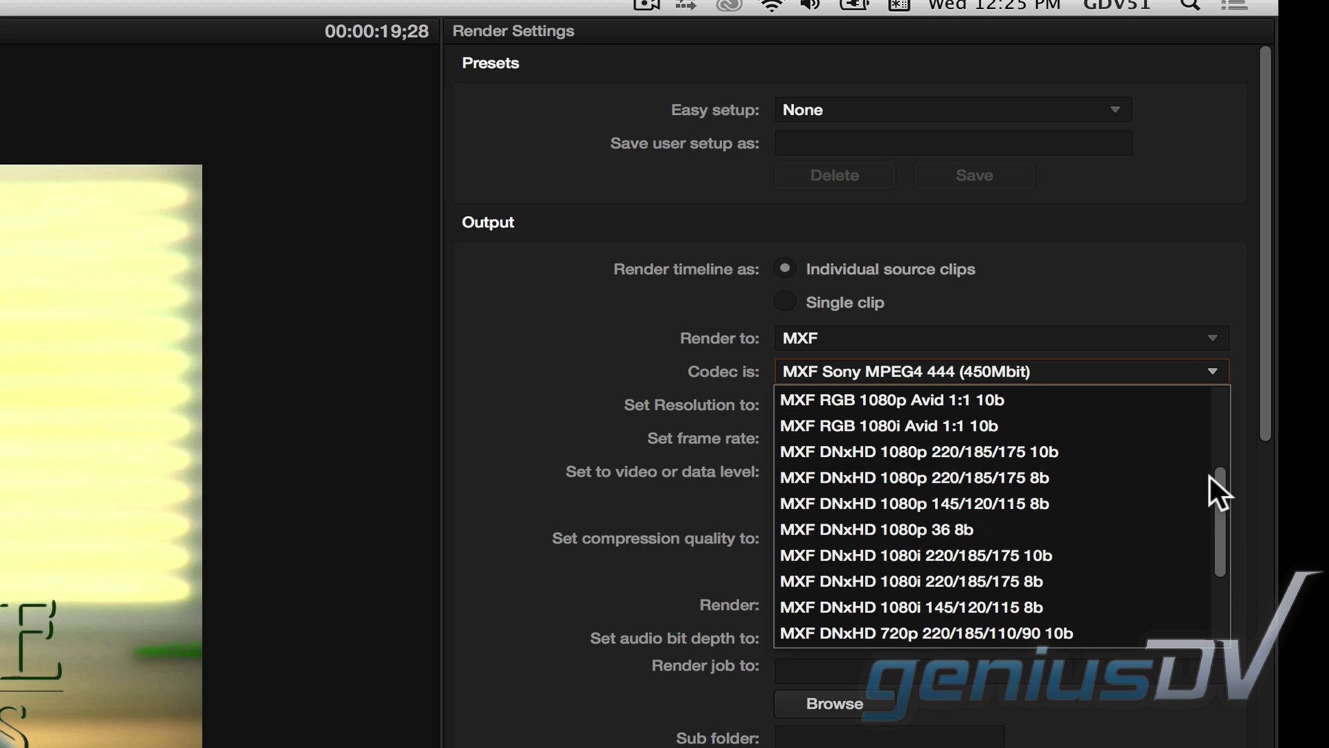
left_click(940, 608)
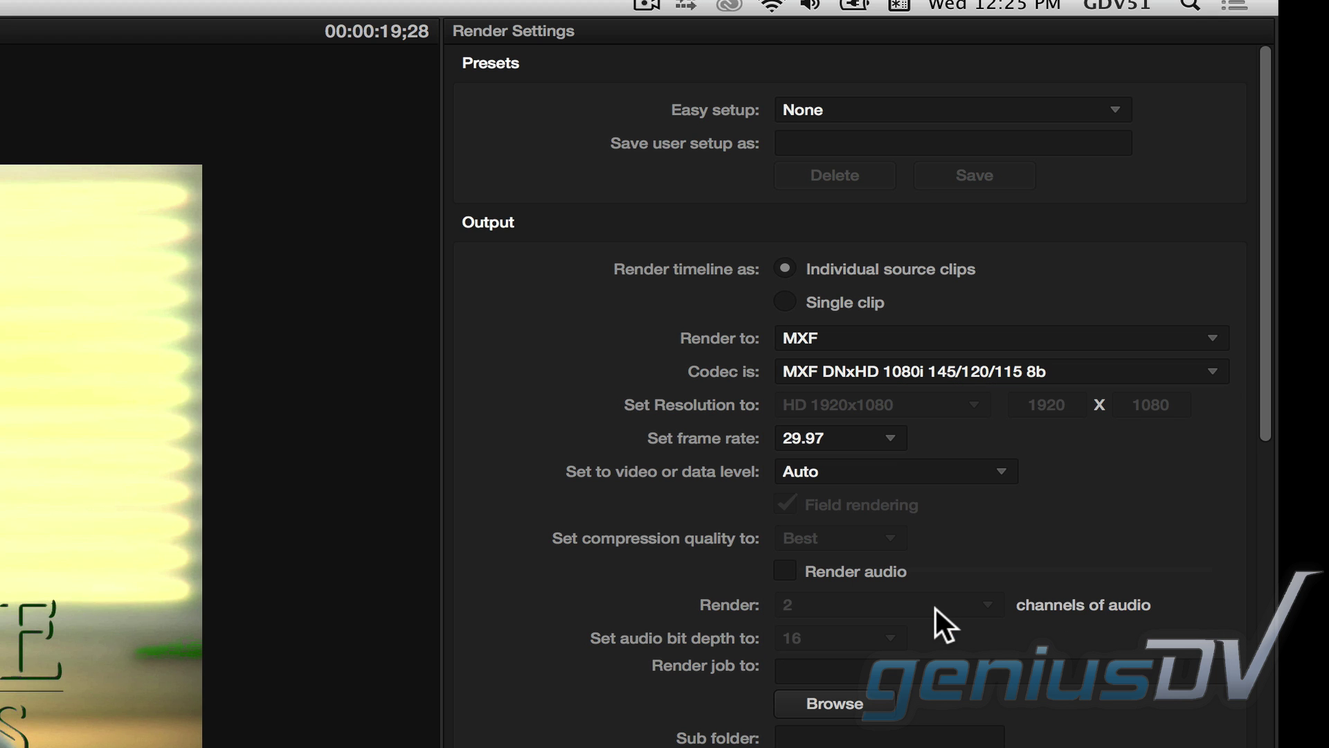
Create a new folder '2' under 1TB/Avid MediaFiles/MXF as the render destination.
left_click(873, 699)
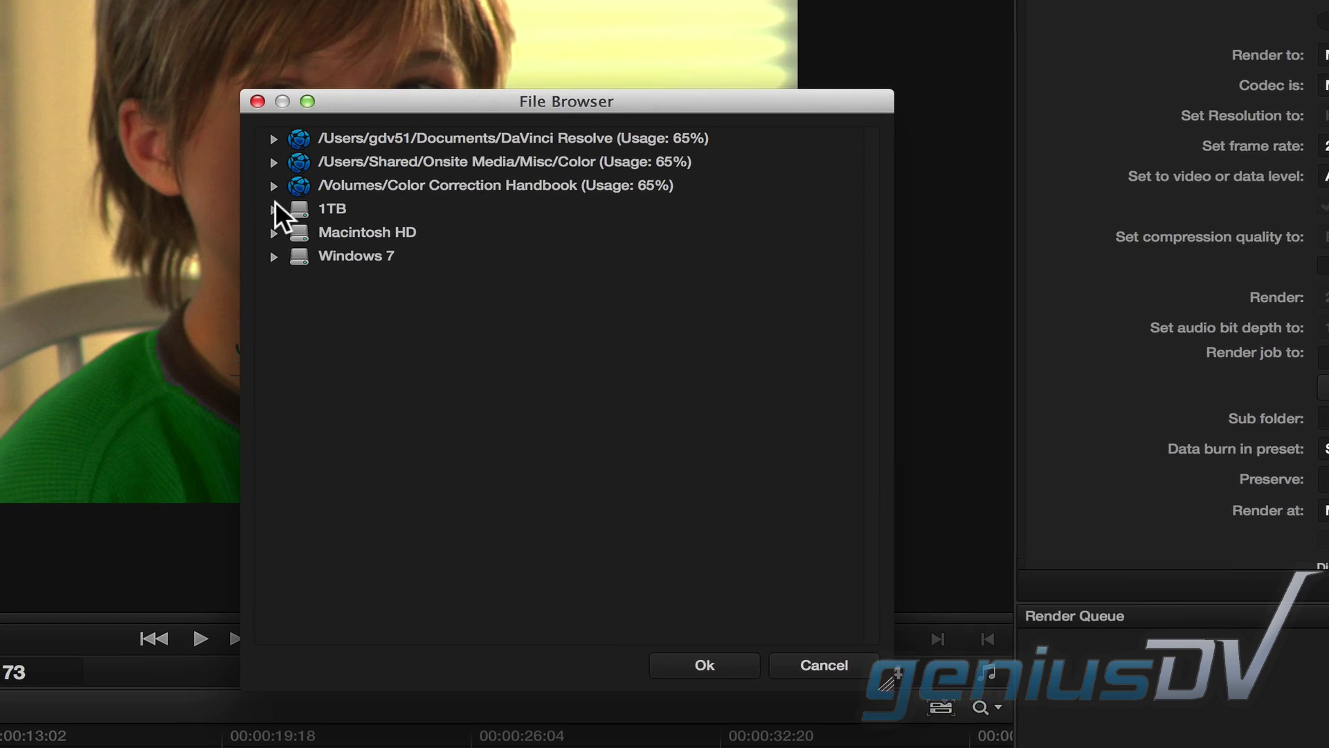
left_click(196, 344)
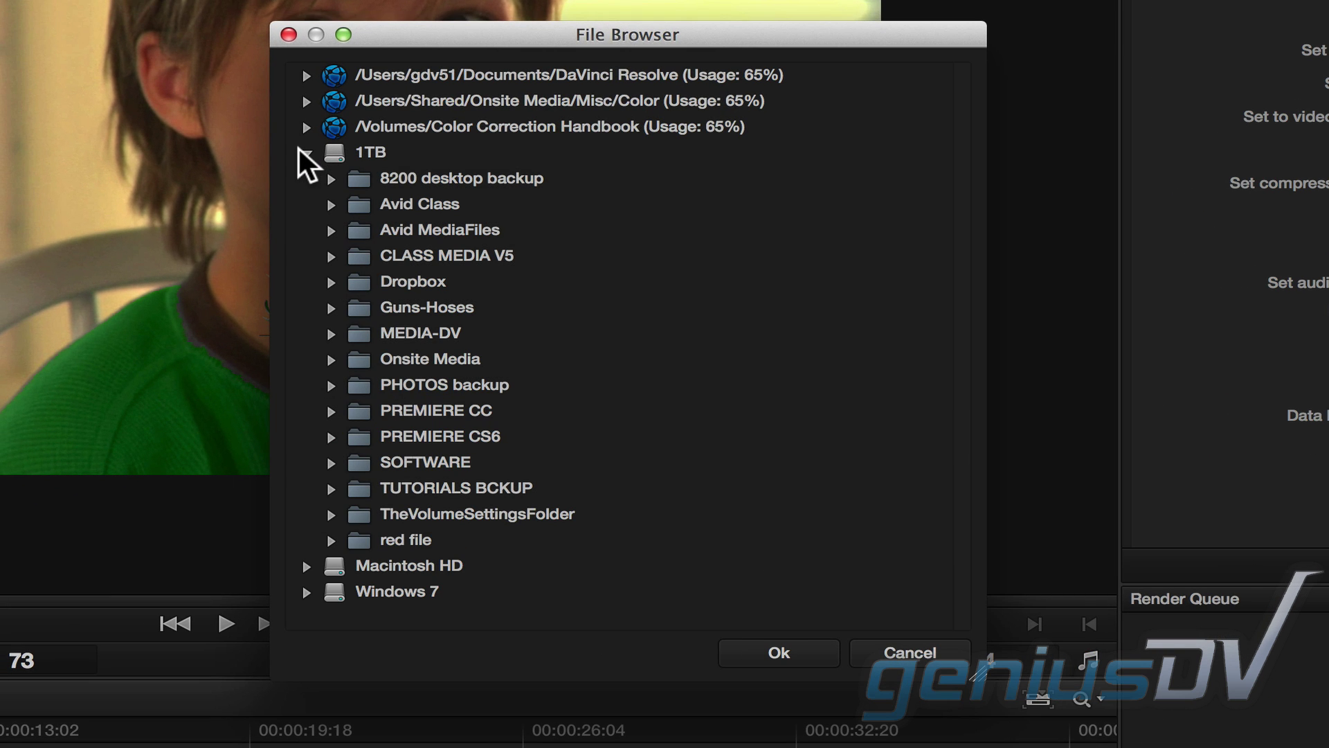
left_click(331, 230)
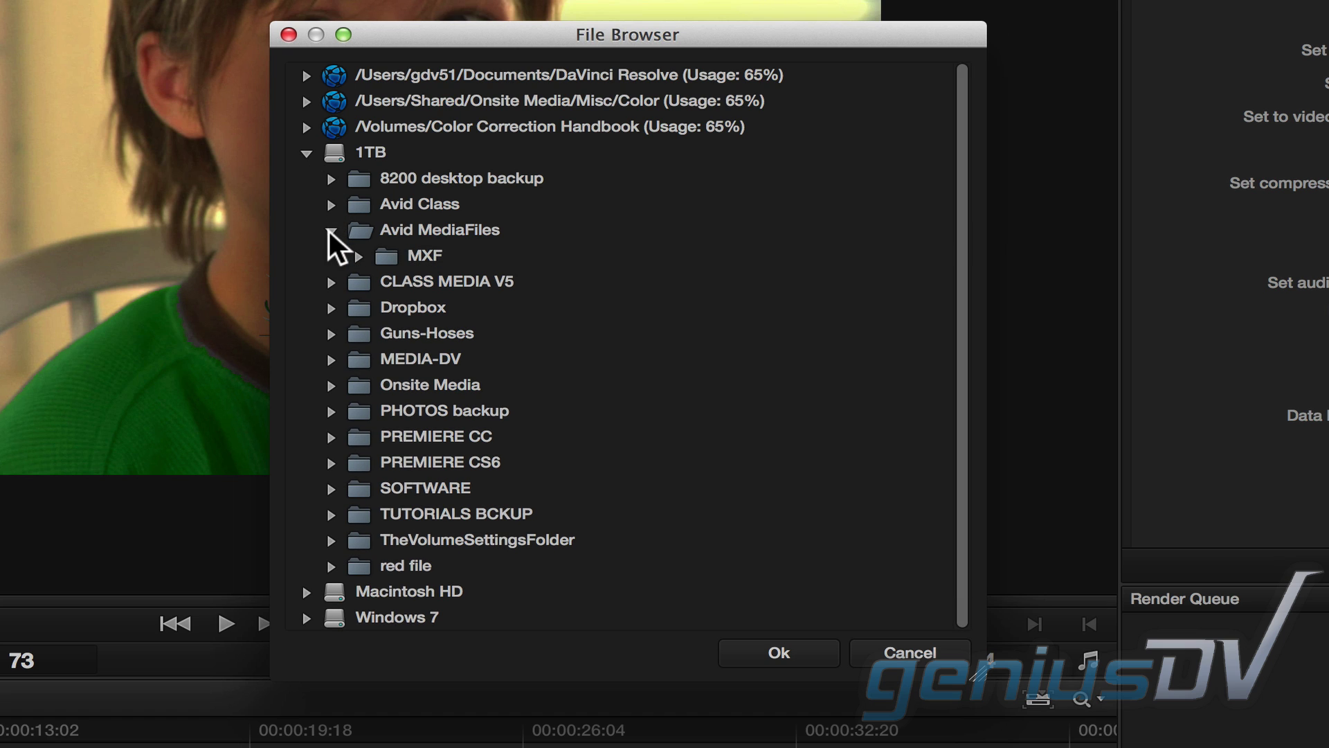
left_click(358, 256)
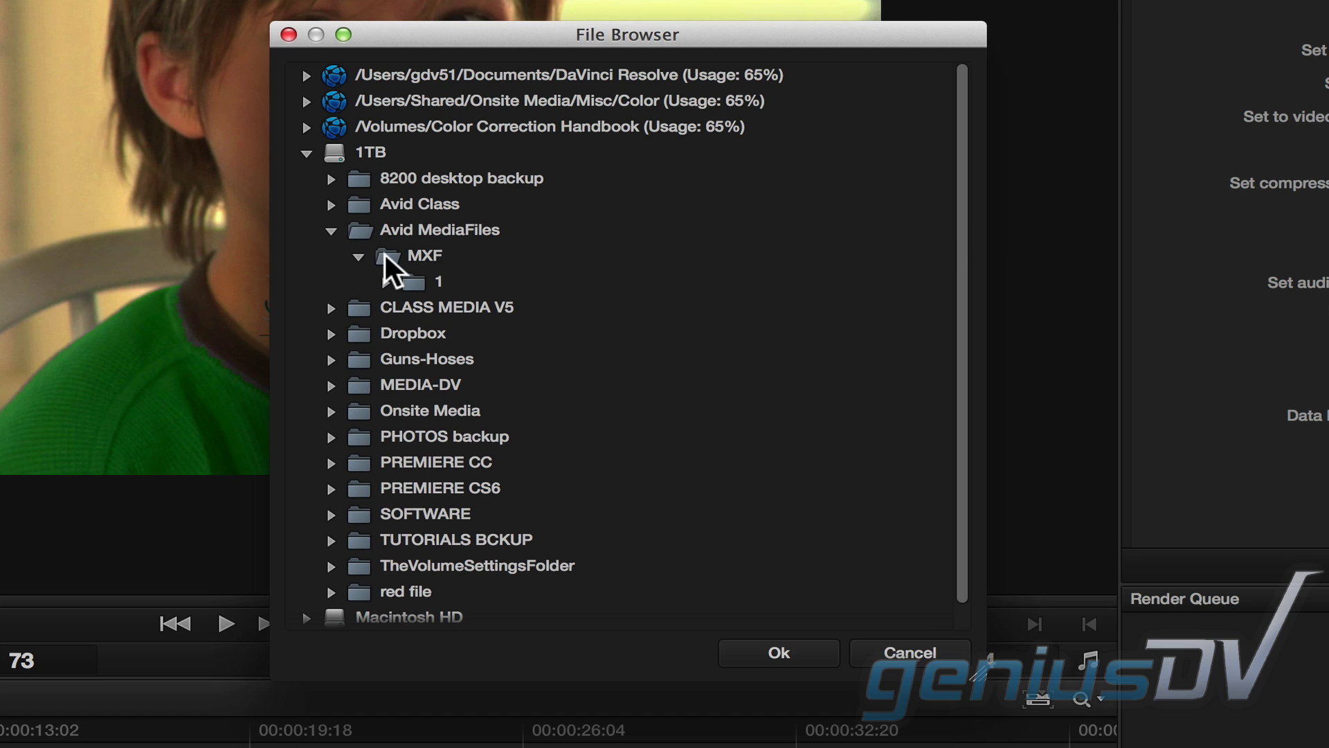
right_click(388, 257)
left_click(424, 315)
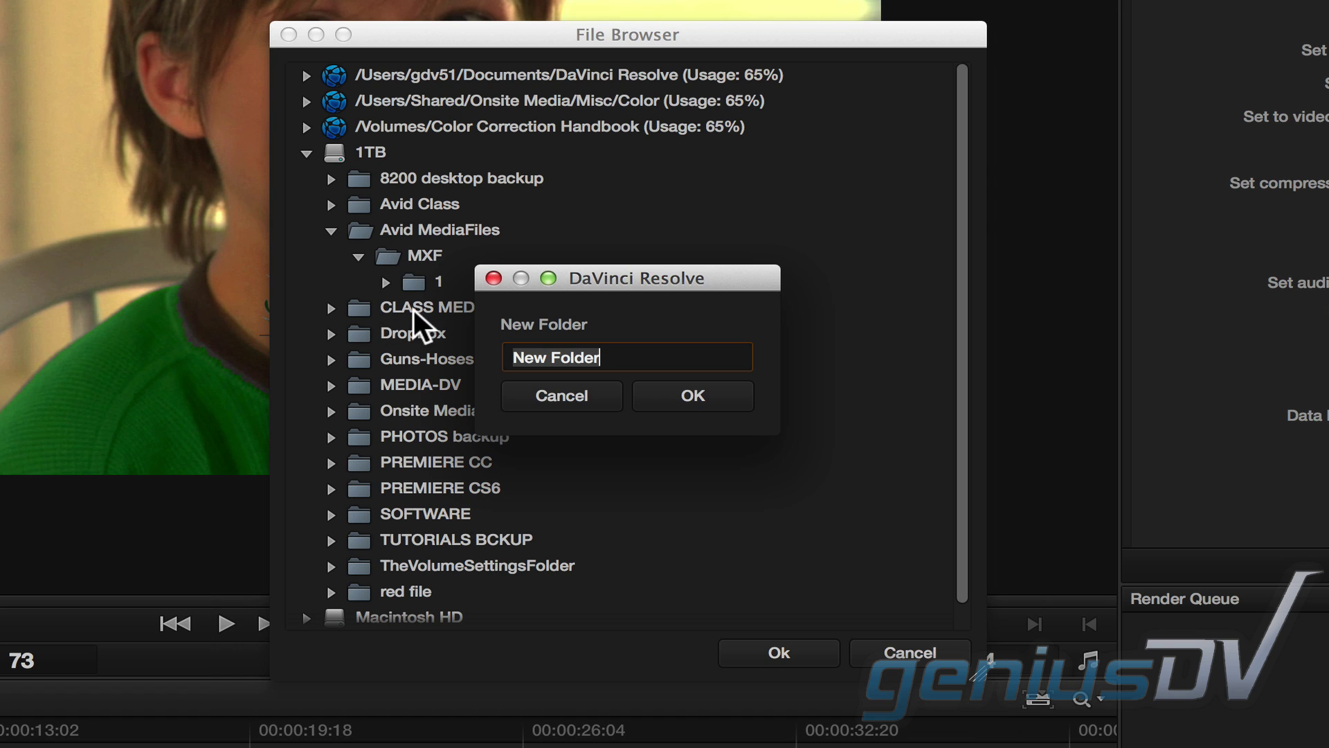
type("2")
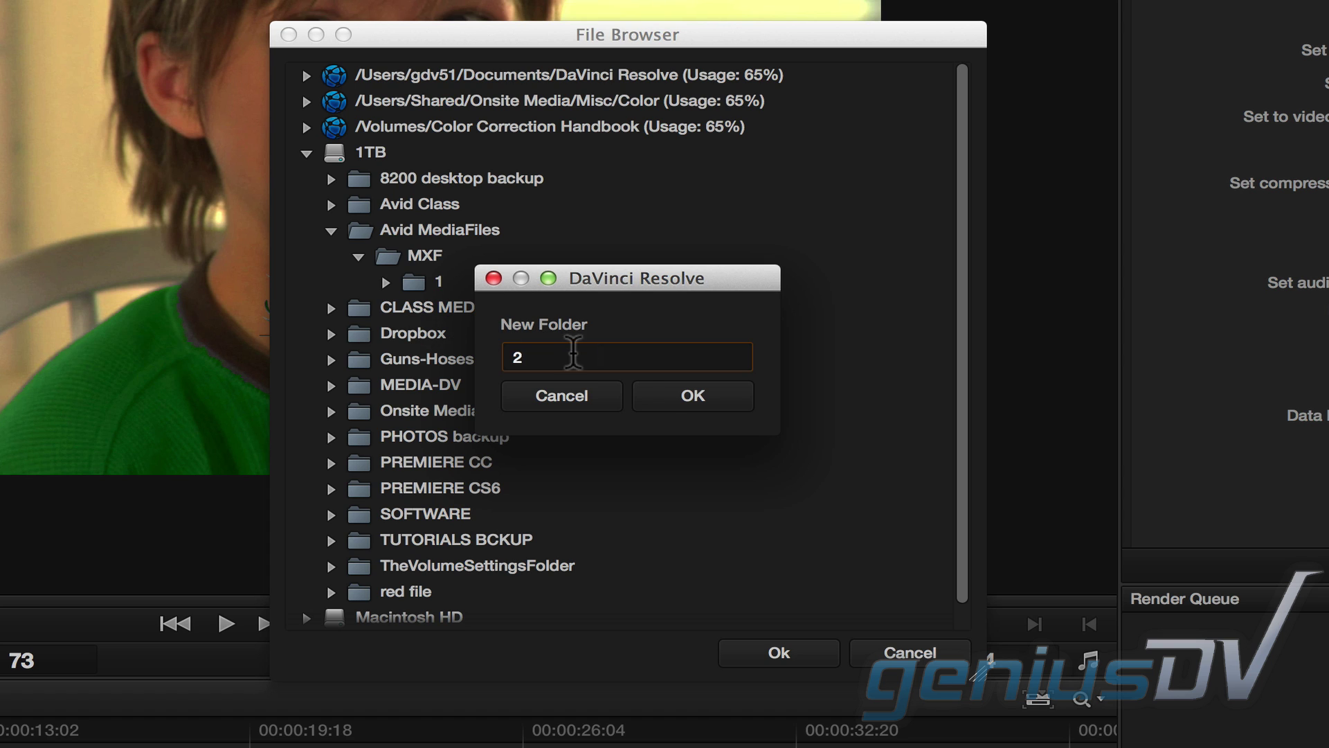
left_click(671, 399)
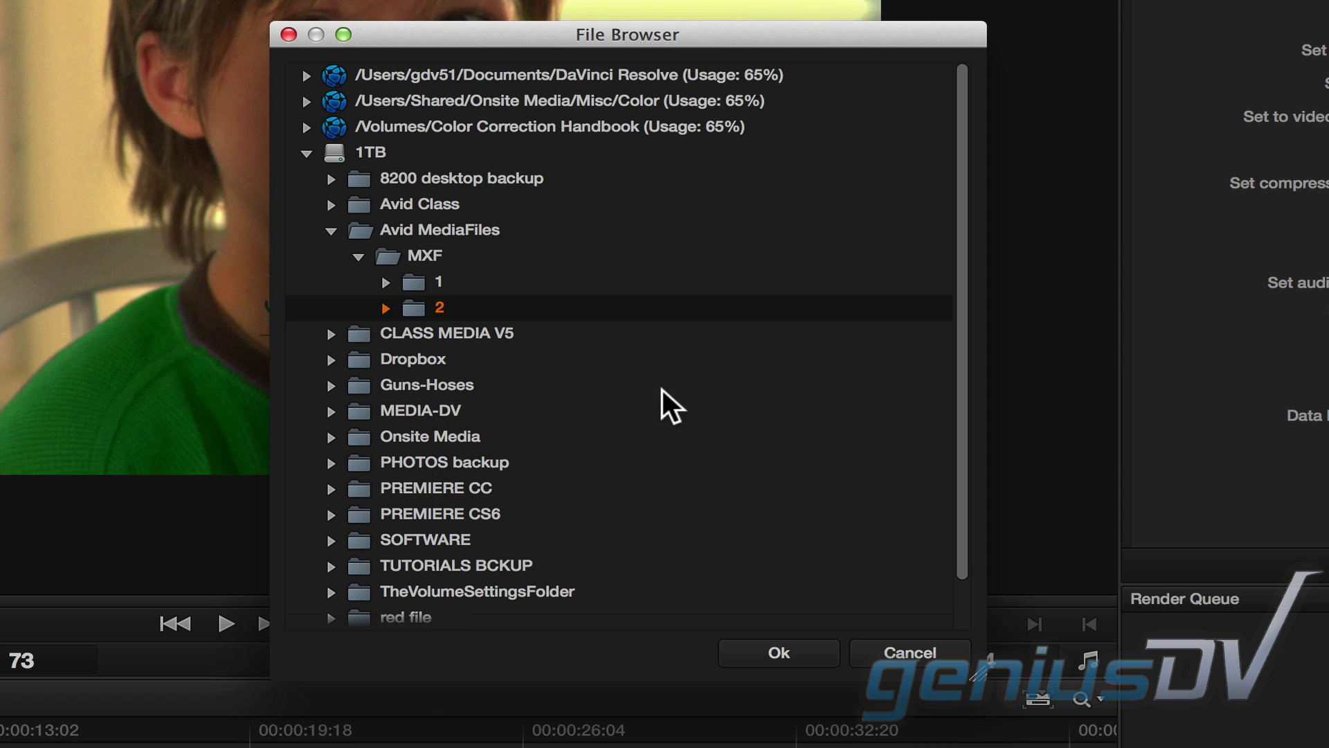
Set MXF/2 as the render destination, naming each clip uniquely after its source file.
left_click(806, 647)
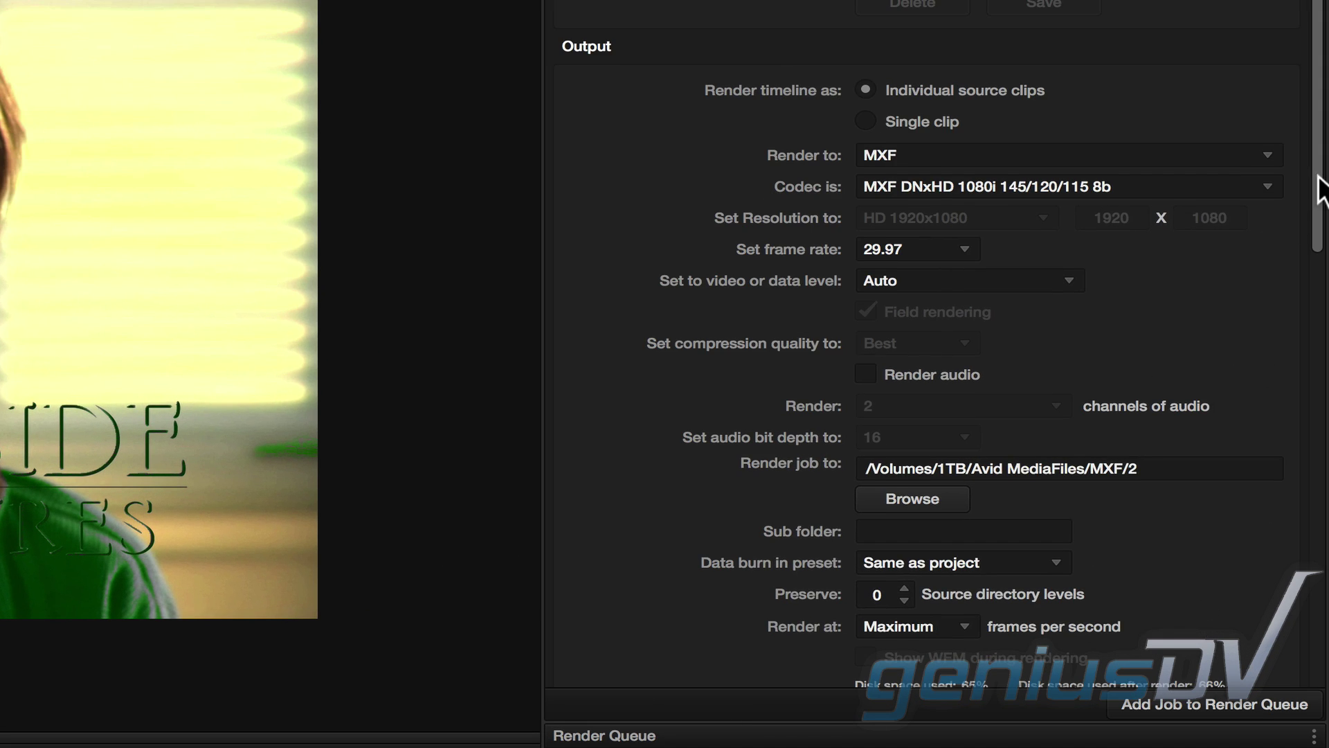
scroll(1307, 263, "down", 10)
scroll(1302, 354, "down", 10)
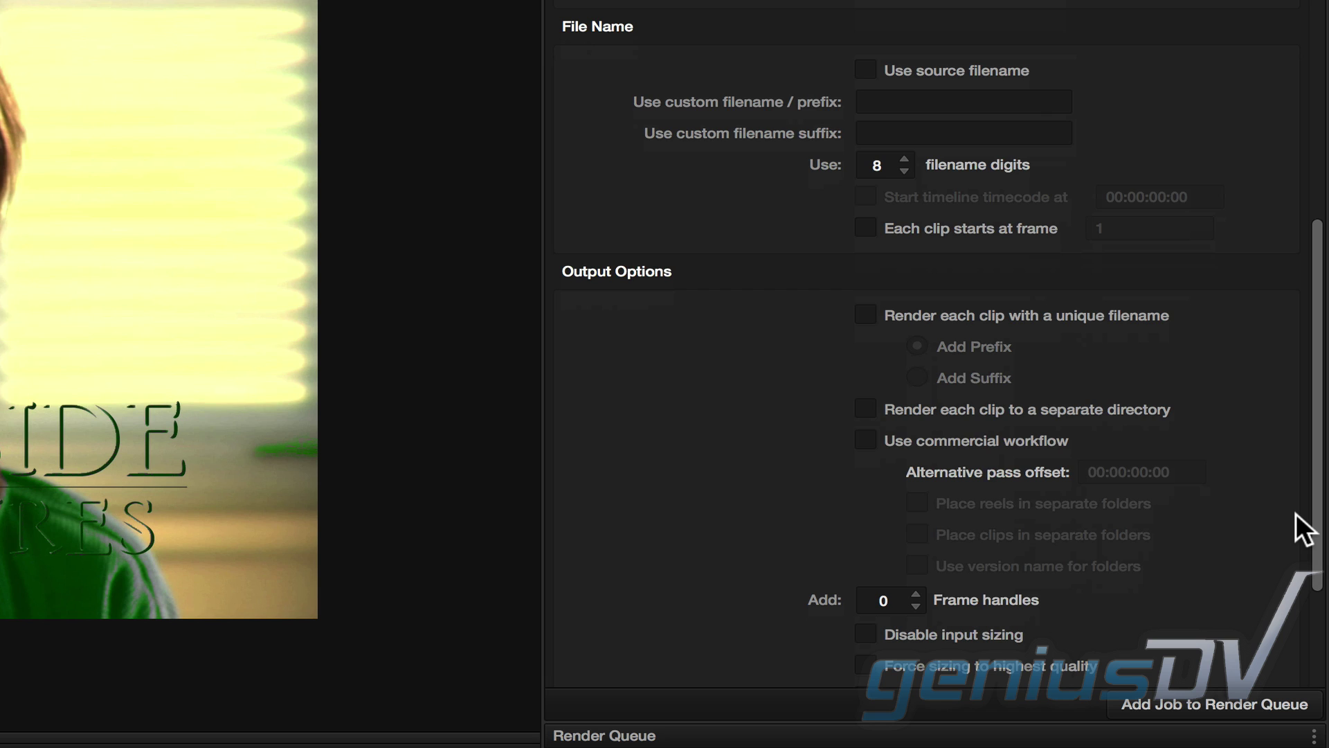
left_click(866, 69)
left_click(866, 315)
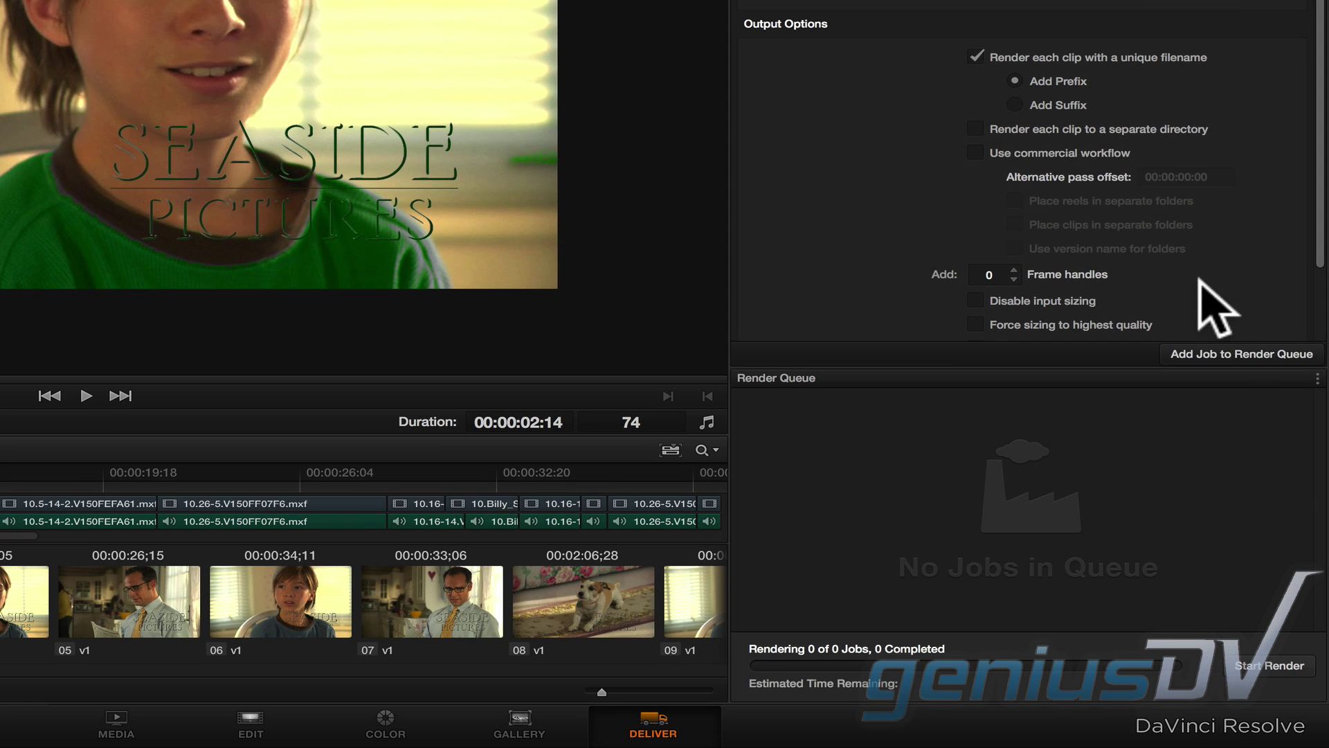
Add the DNxHD MXF job to the Render Queue and start rendering.
left_click(1219, 355)
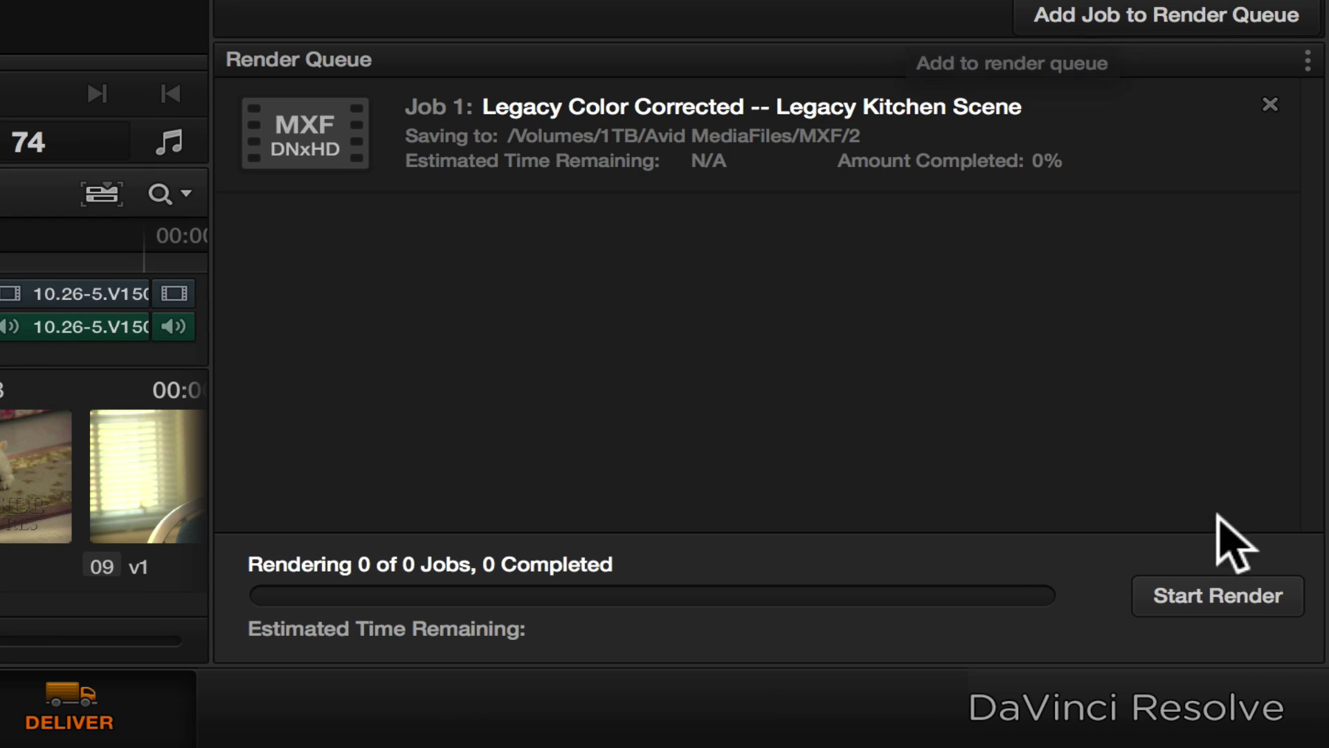
left_click(1267, 667)
left_click(1218, 595)
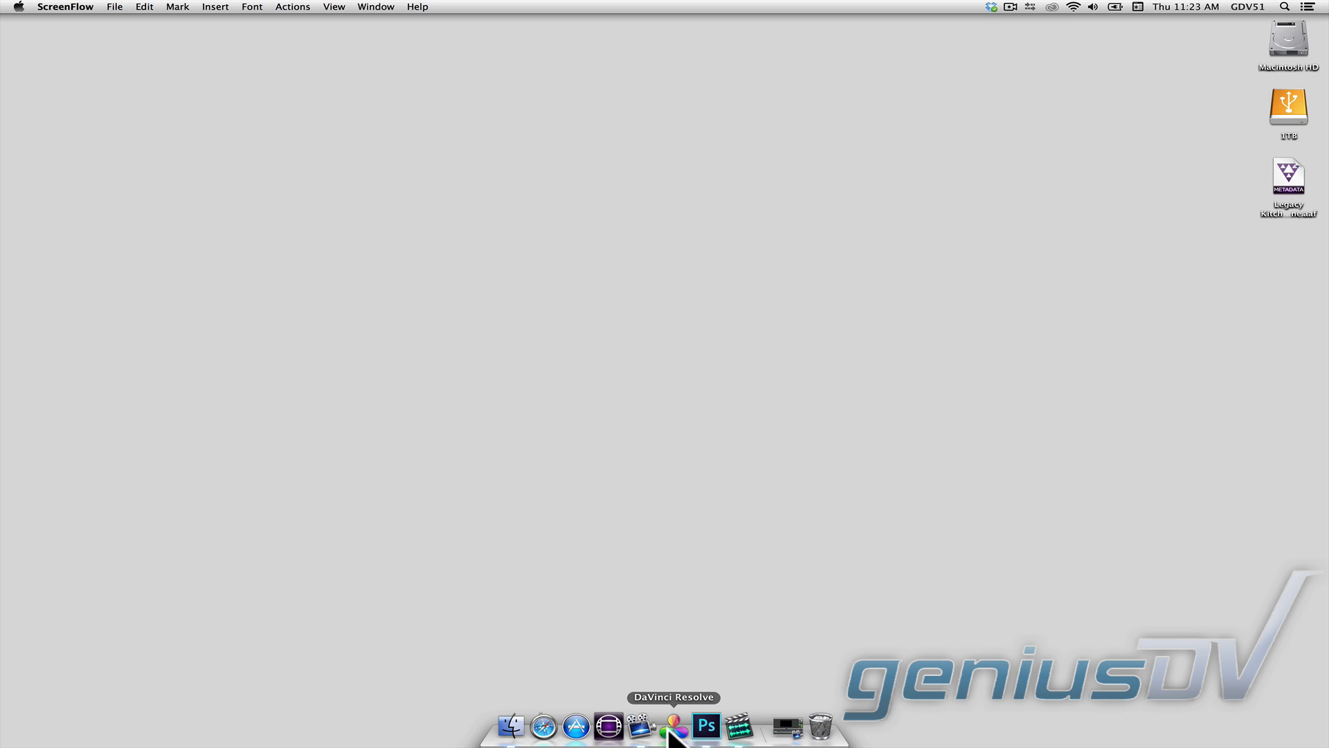
Drag msmMMOB.mdb from Finder's MXF/2 folder into Avid's Color Corrected Media bin.
left_click(607, 729)
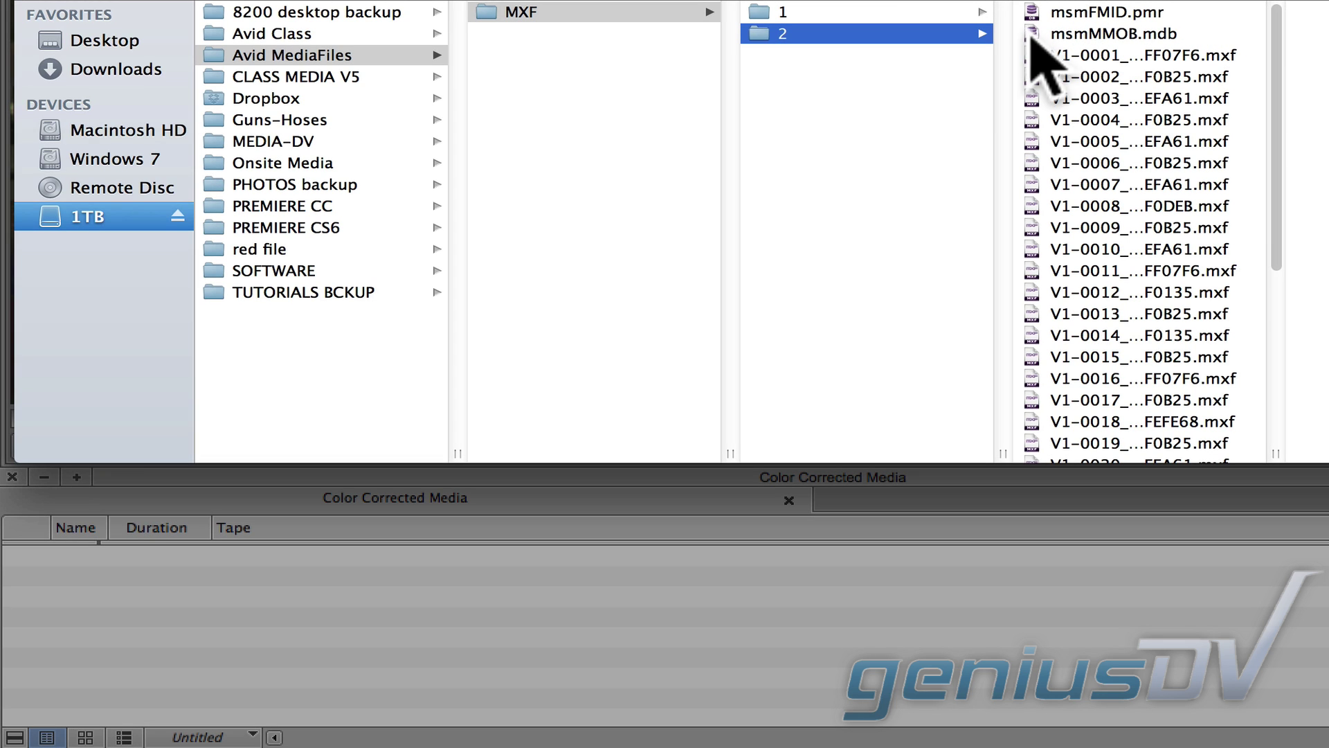
left_click_drag(1035, 36, 273, 604)
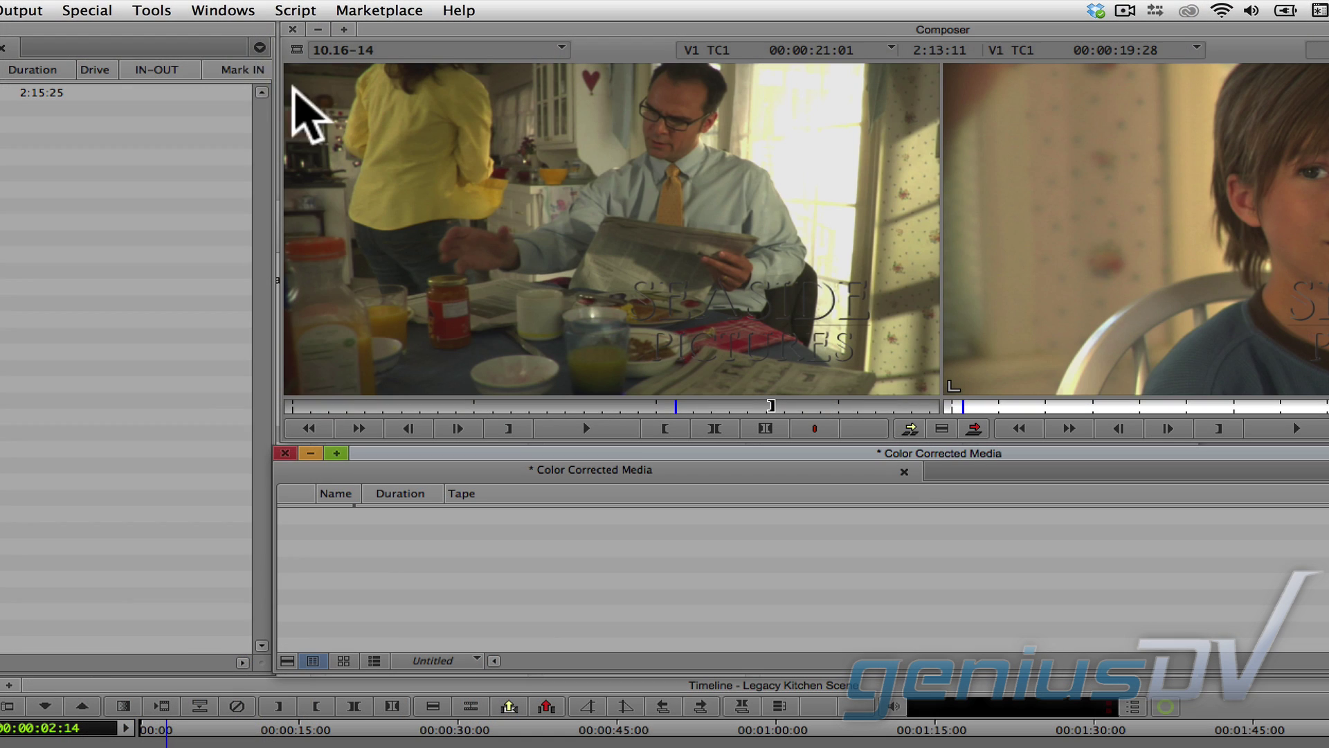
List the Legacy Color Corrected master clips in Media Tool and drag them all into Color Corrected Media.
left_click(156, 8)
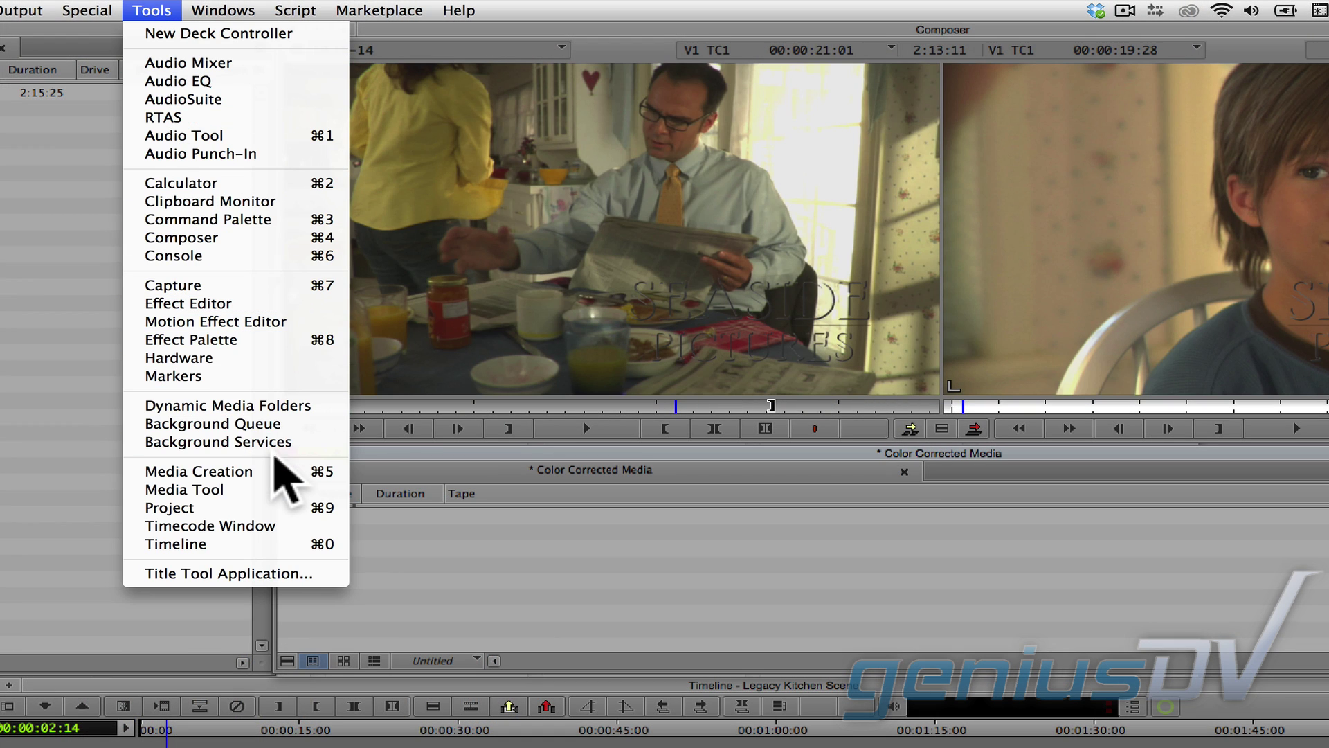
left_click(281, 497)
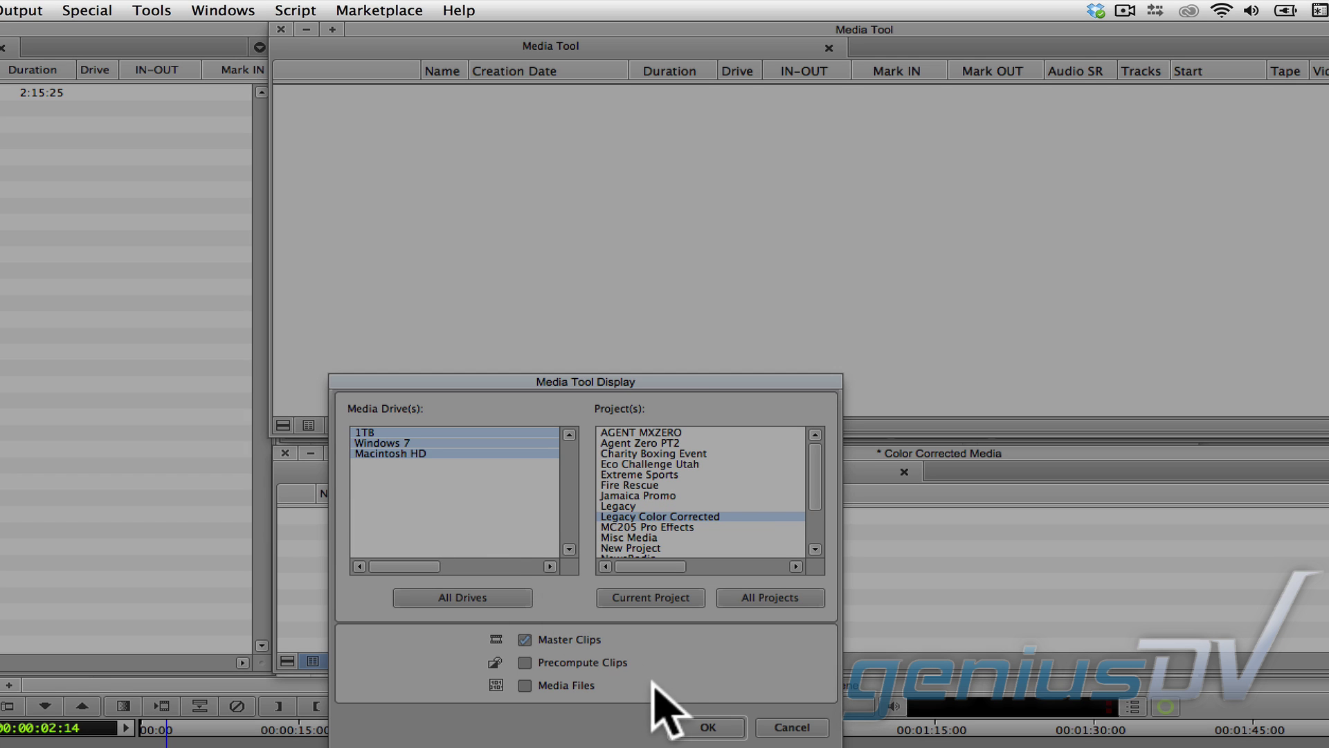
left_click(706, 726)
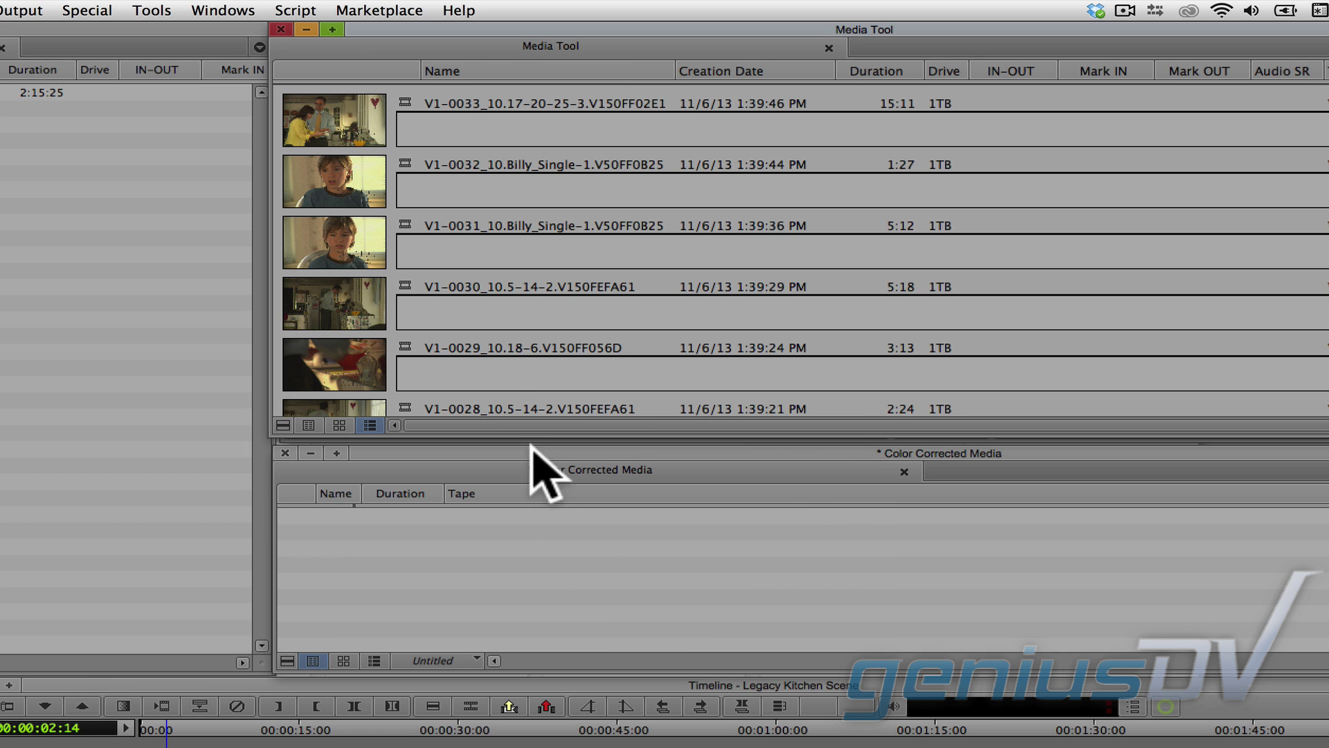
key("super+a")
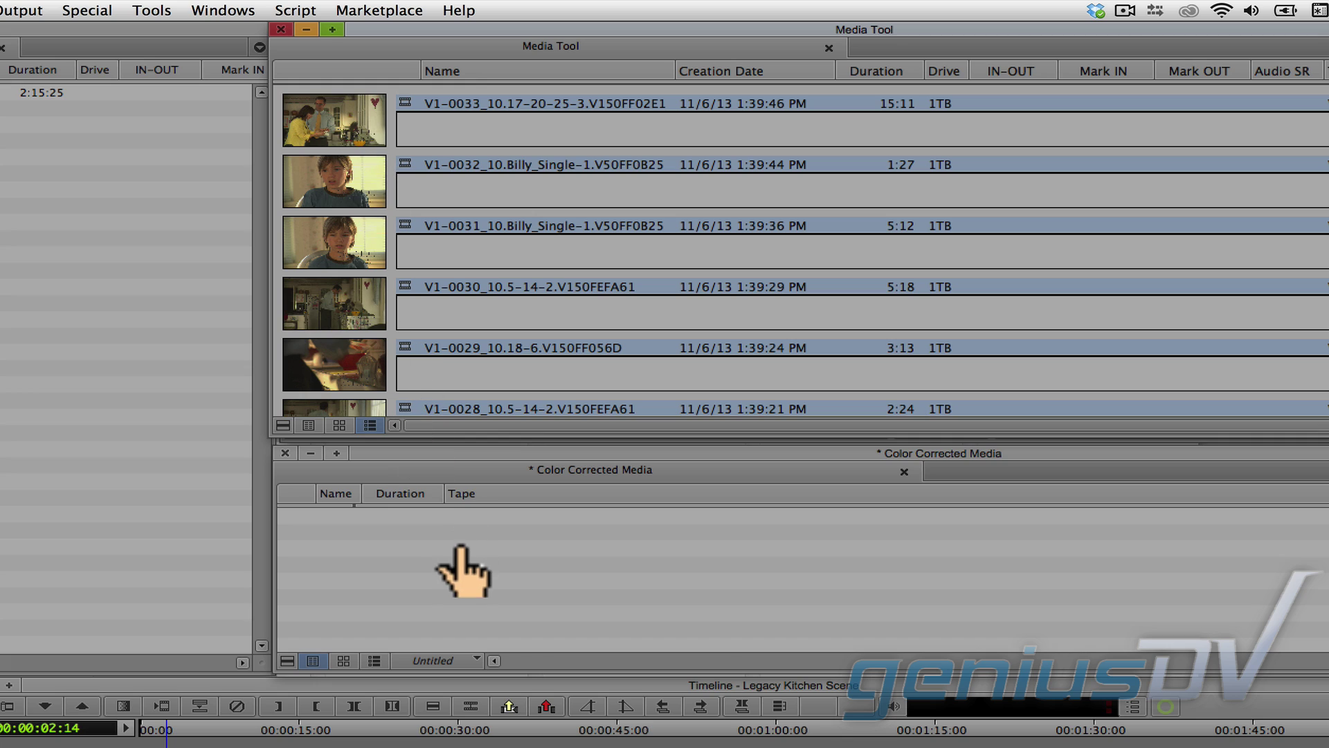
left_click_drag(461, 548, 457, 542)
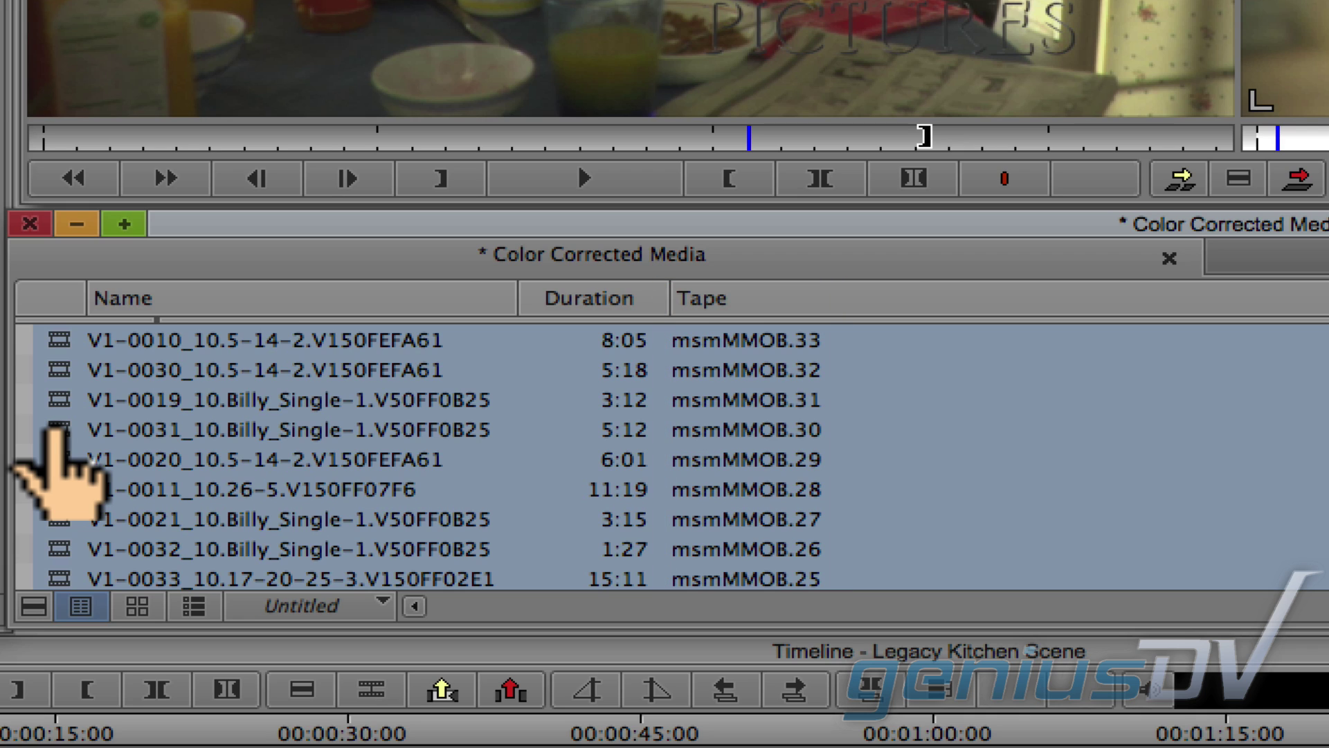
Modify the bin's clips with Set Source to tape Legacy, accepting both warnings.
right_click(46, 416)
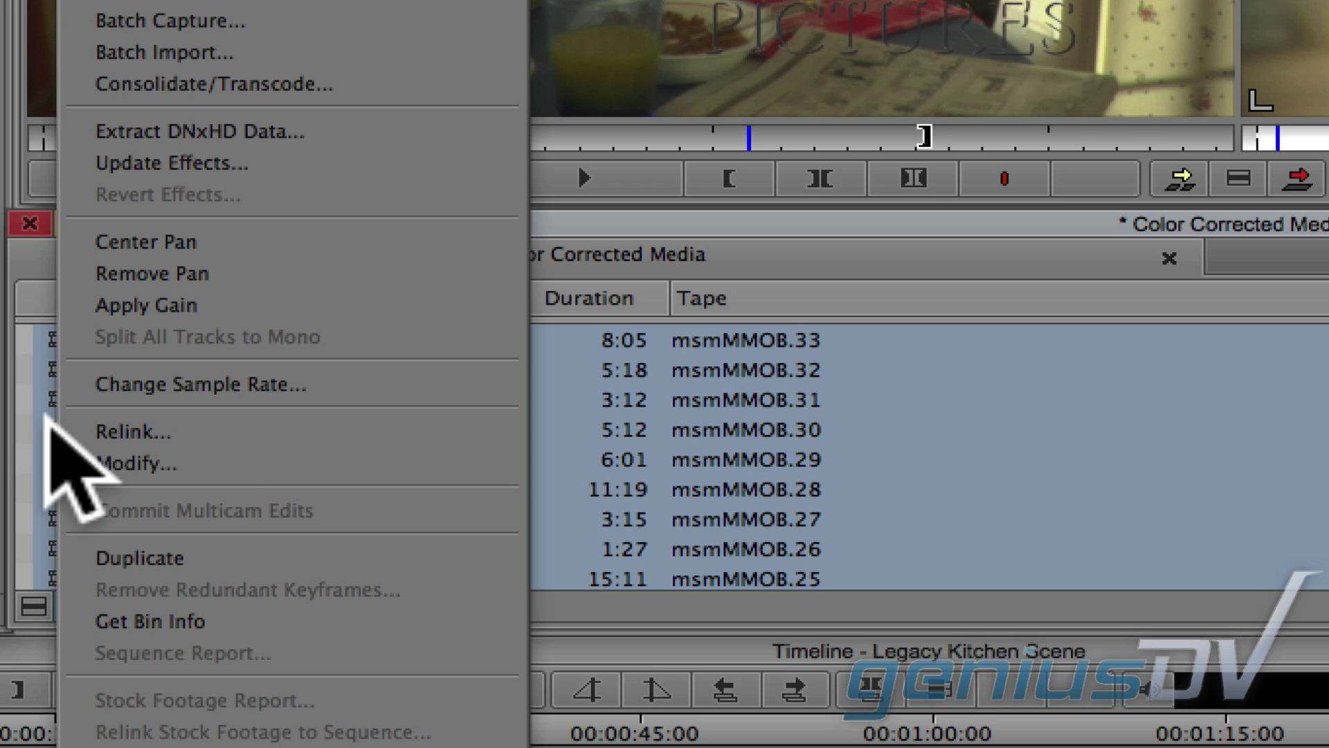
left_click(214, 461)
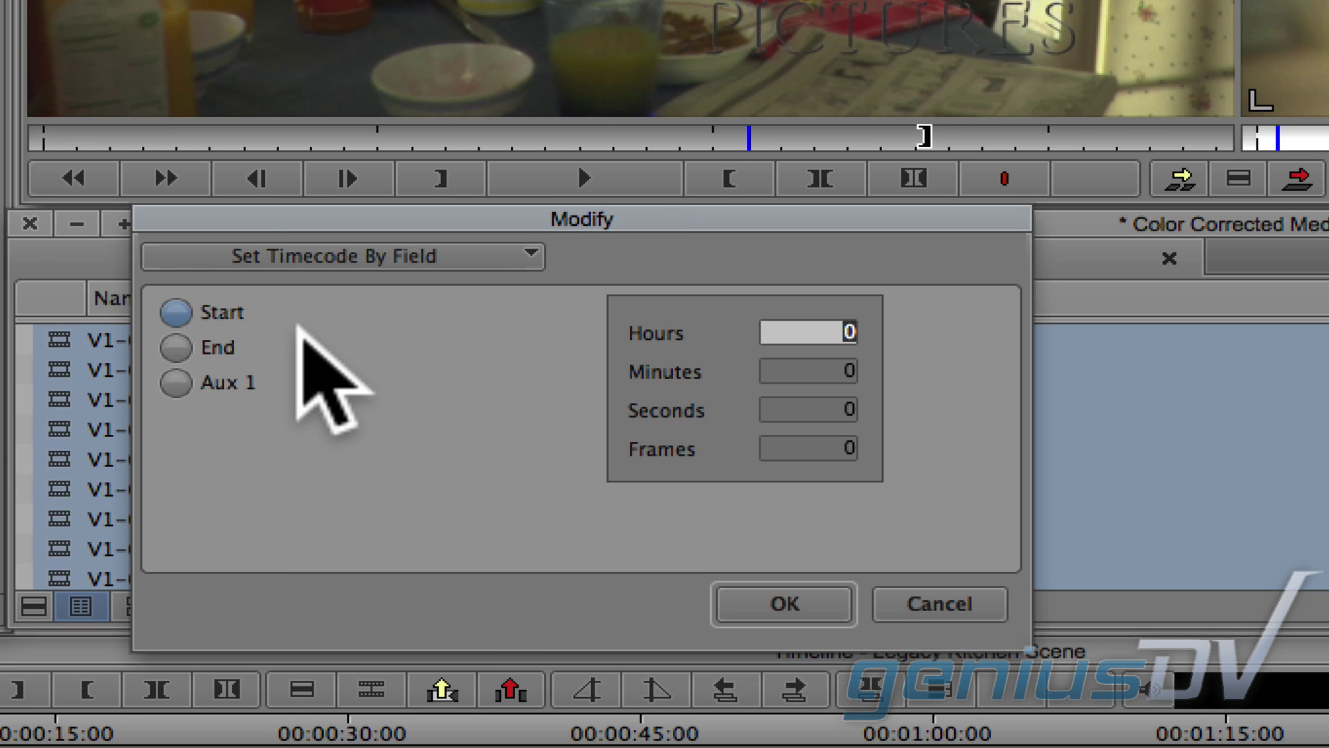
left_click(356, 257)
left_click(394, 562)
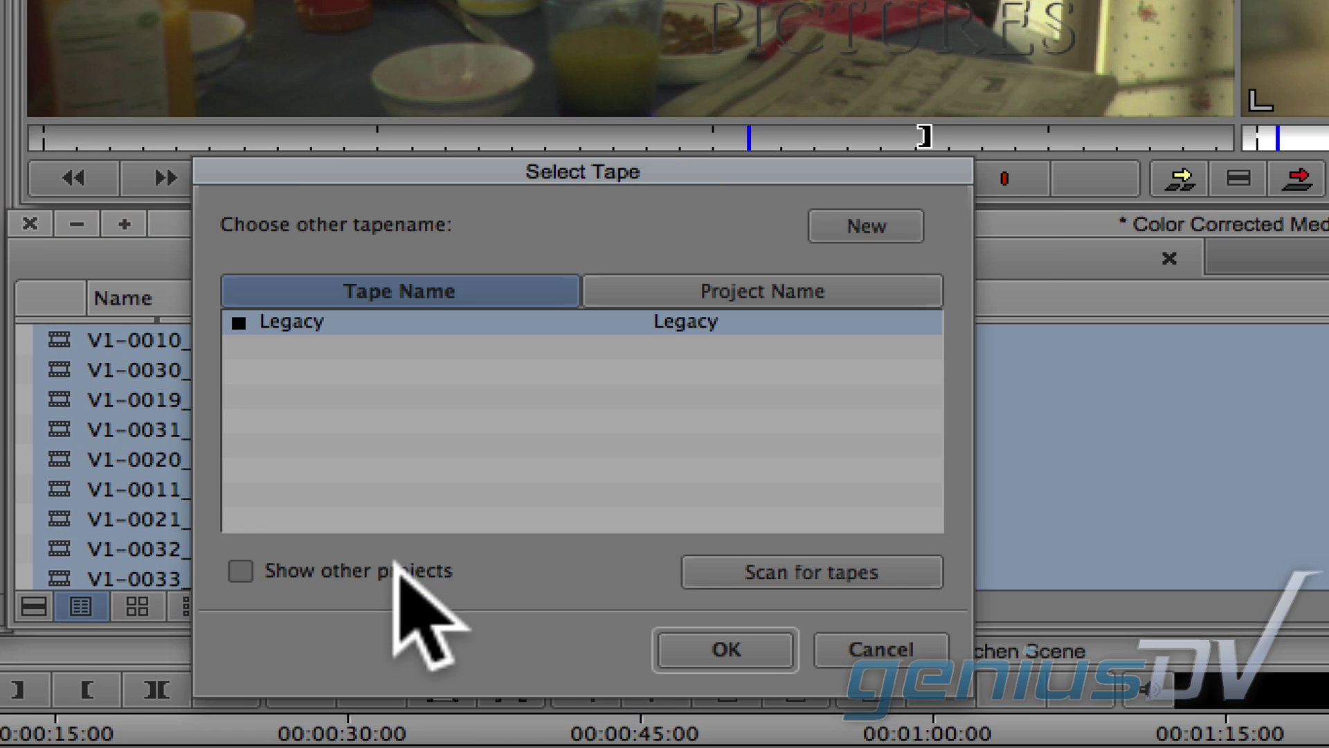
left_click(698, 642)
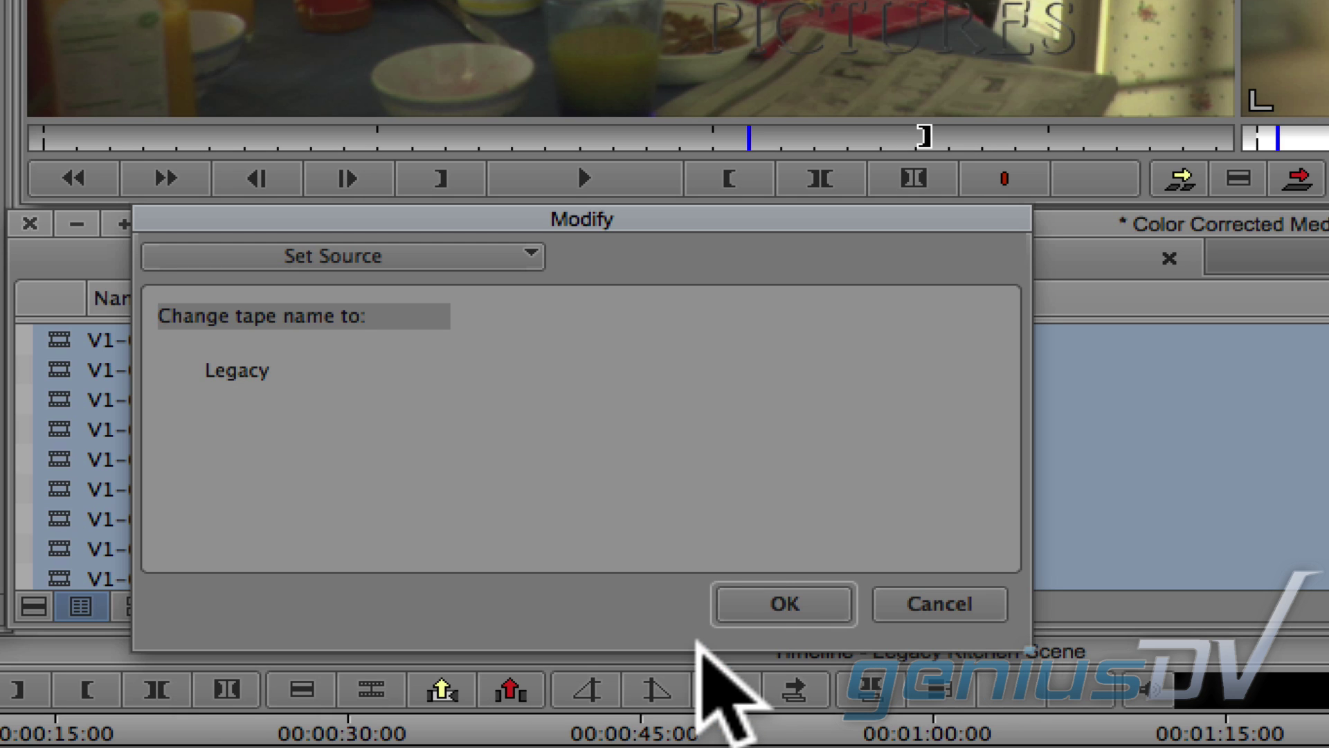
left_click(777, 592)
left_click(499, 485)
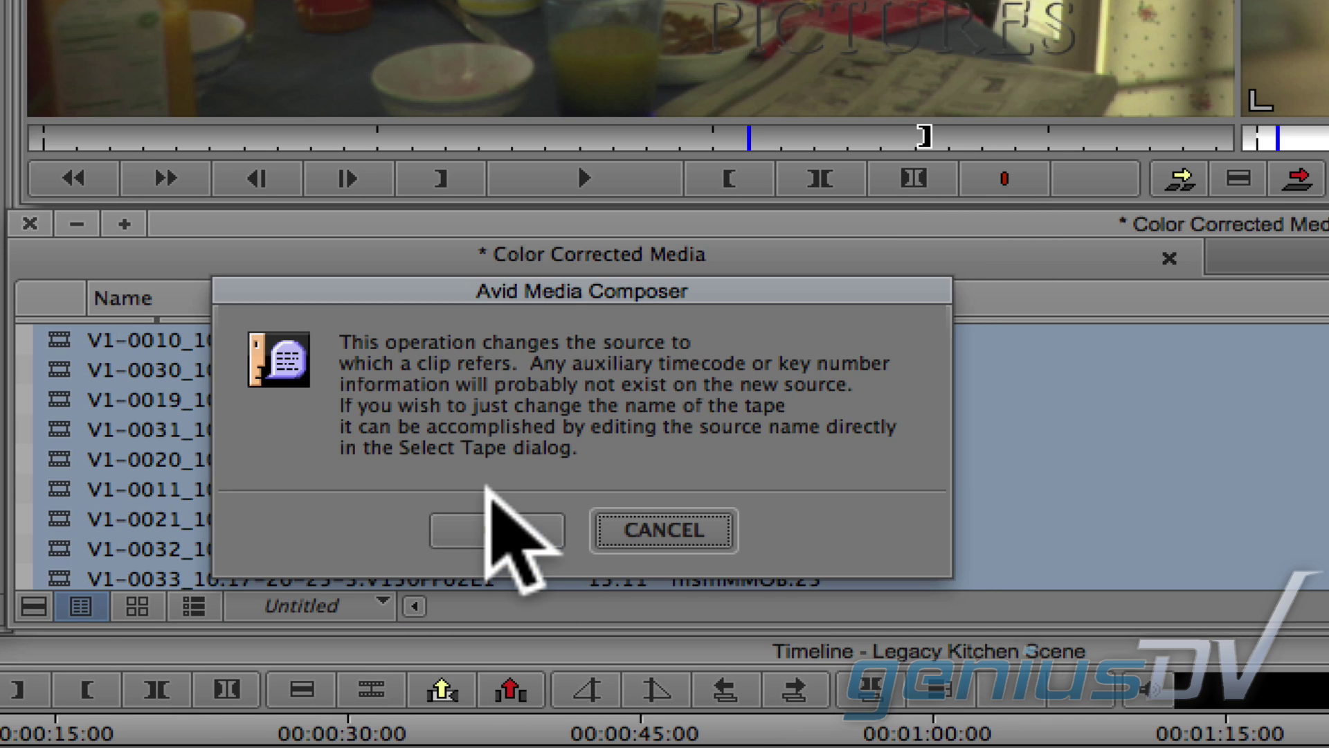
left_click(500, 527)
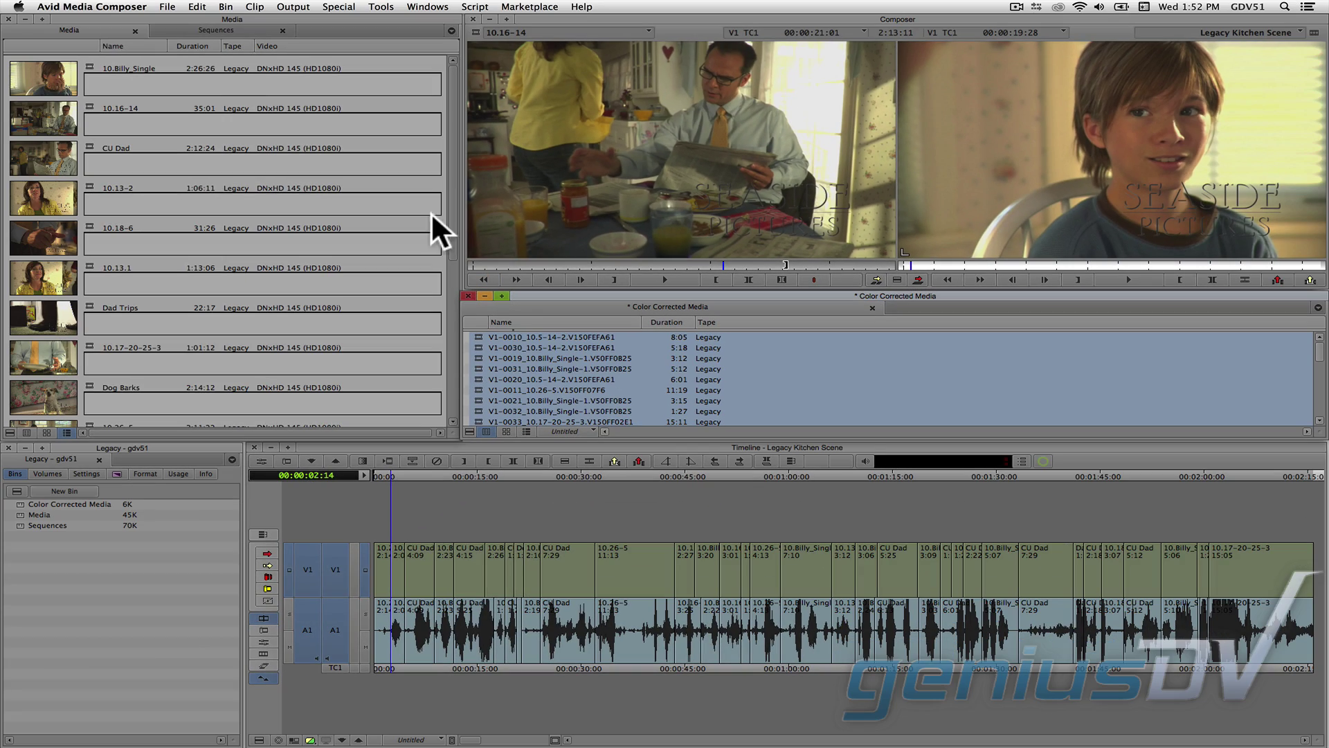
Relink the Legacy Kitchen Scene sequence into a new relinked copy.
left_click(200, 29)
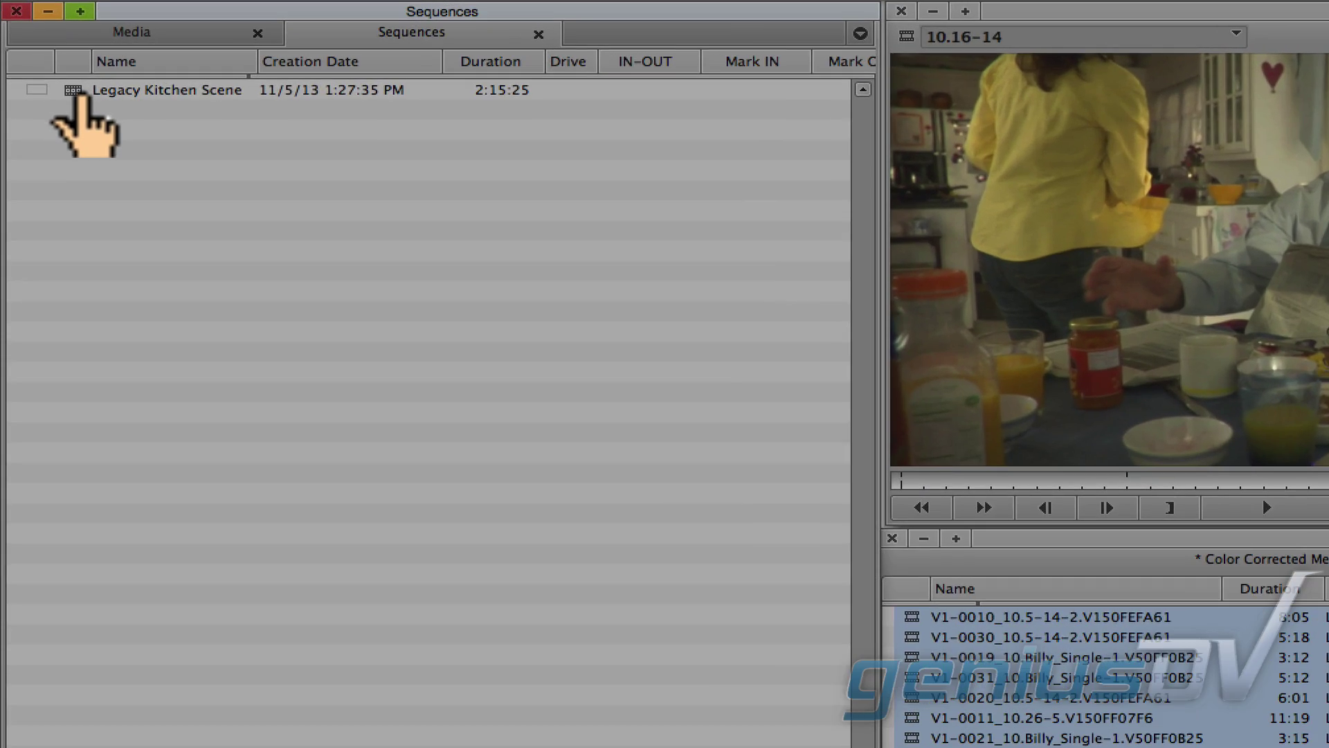
left_click(40, 61)
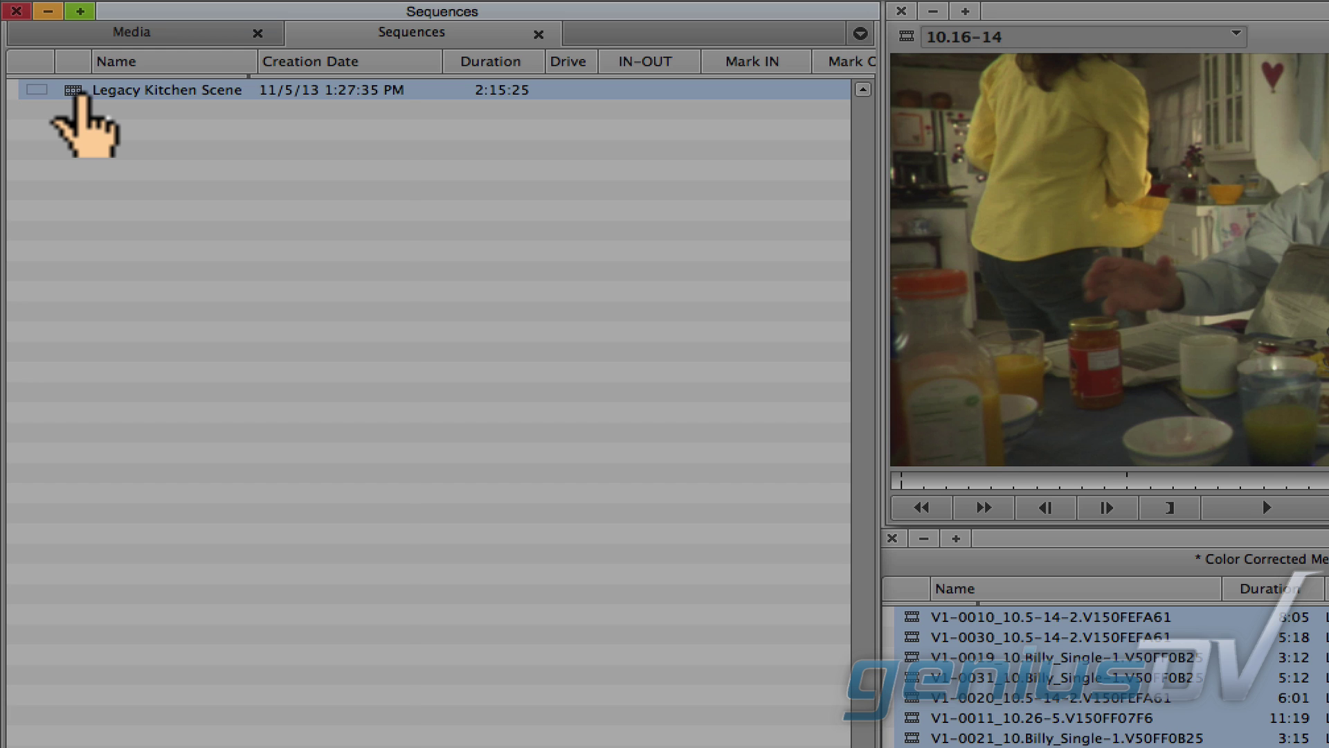
right_click(76, 90)
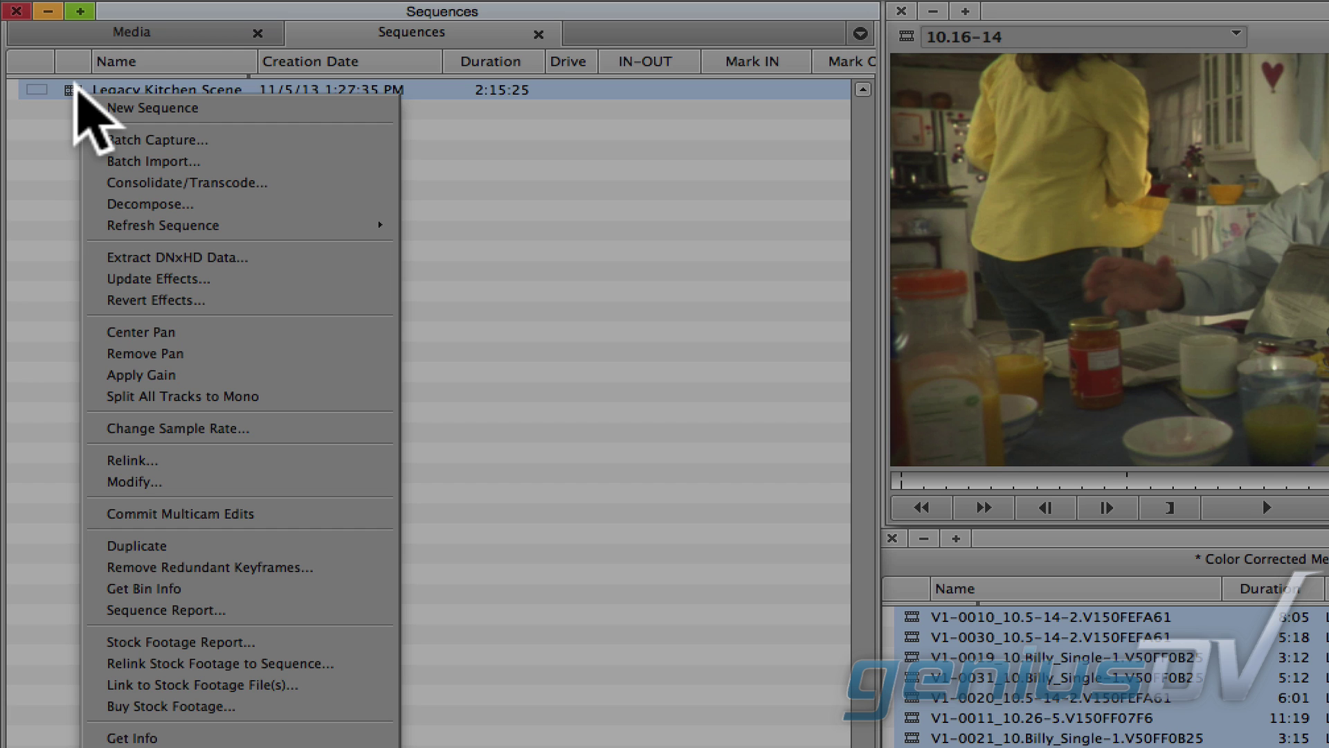
left_click(210, 454)
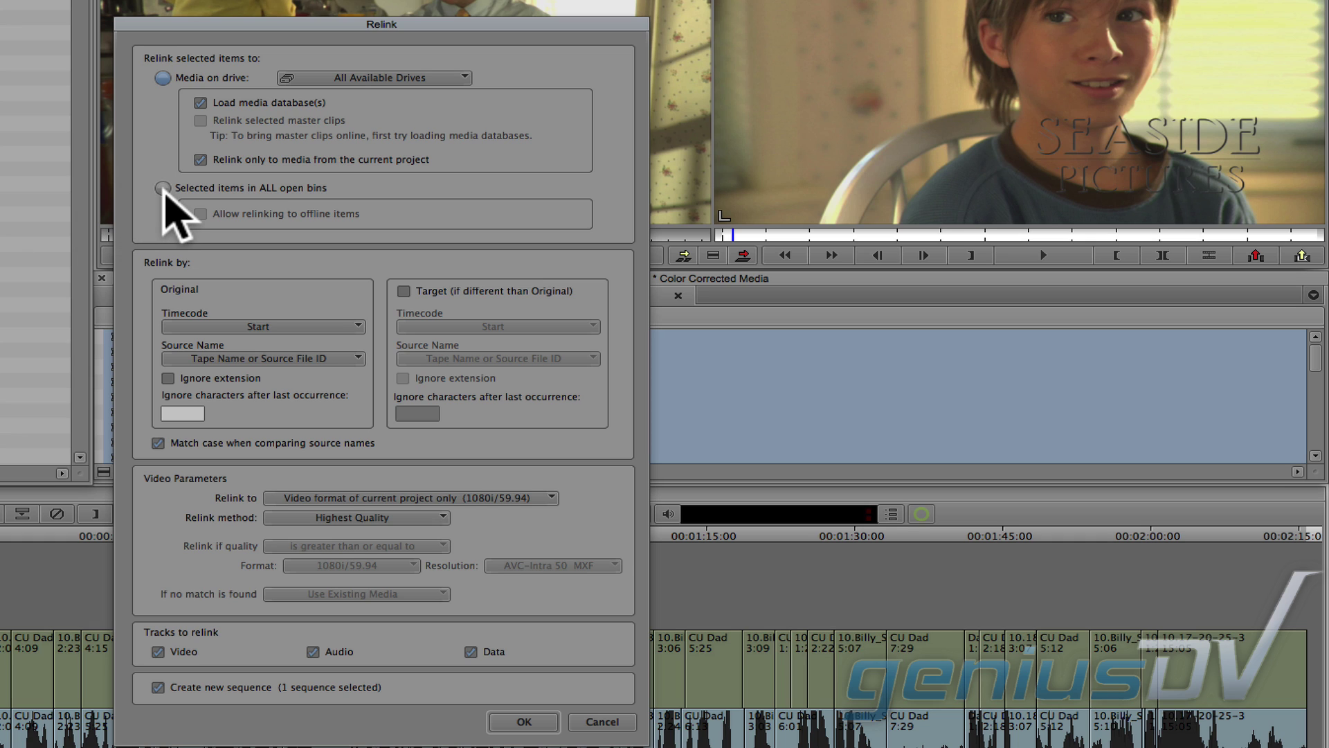
left_click(514, 723)
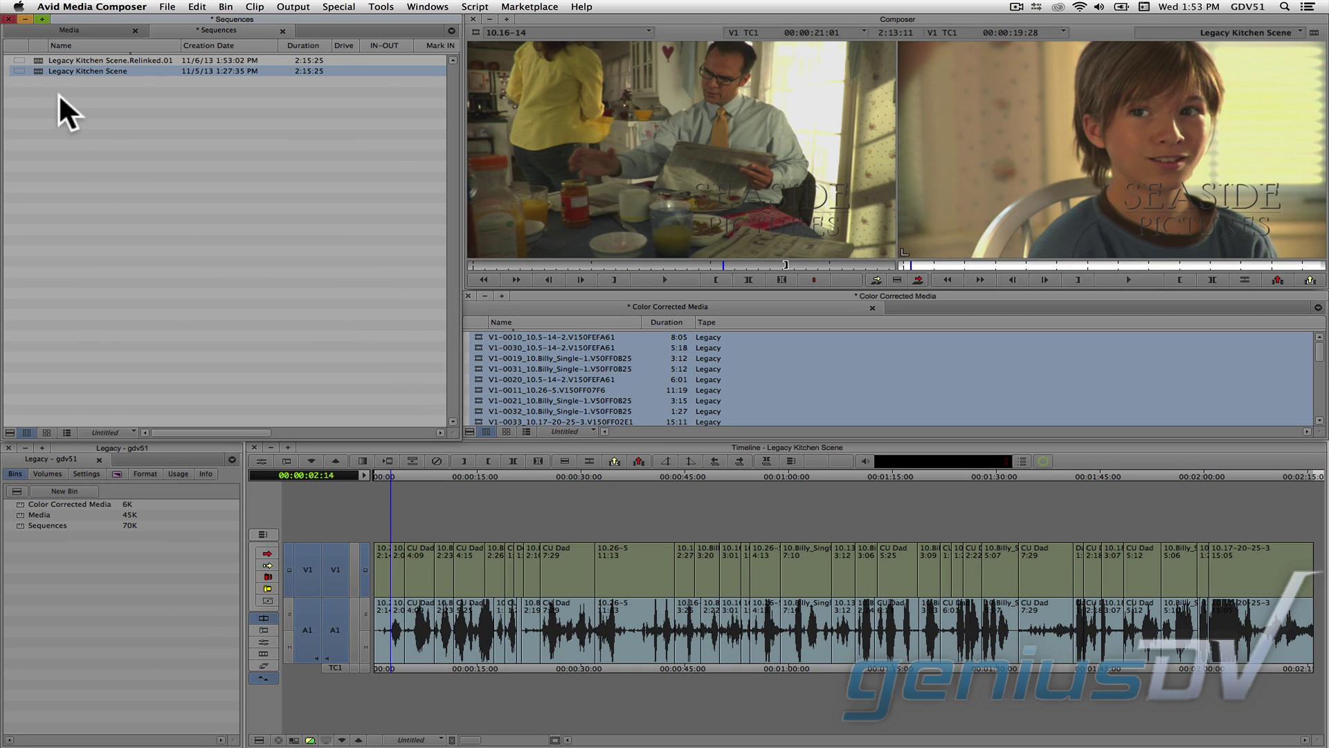
Load Legacy Kitchen Scene.Relinked.01 into the record monitor and play it.
left_click(37, 63)
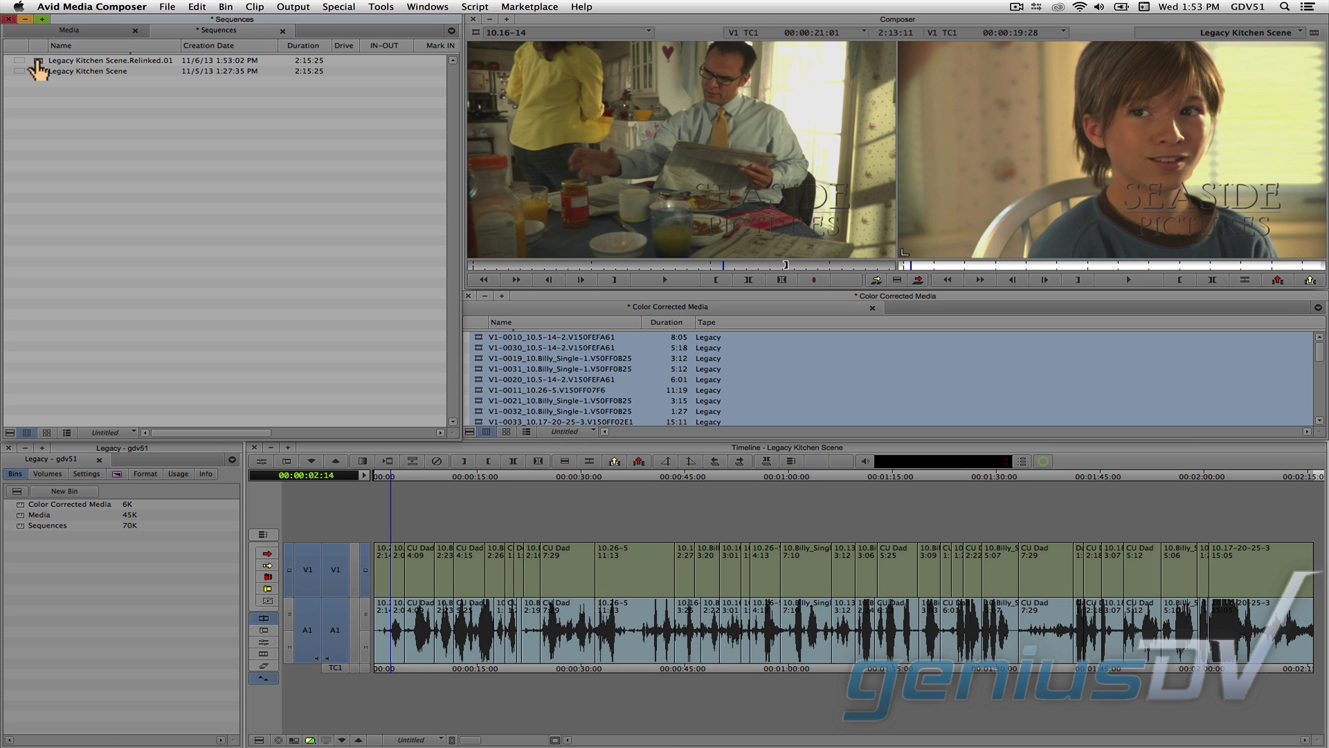
double_click(38, 63)
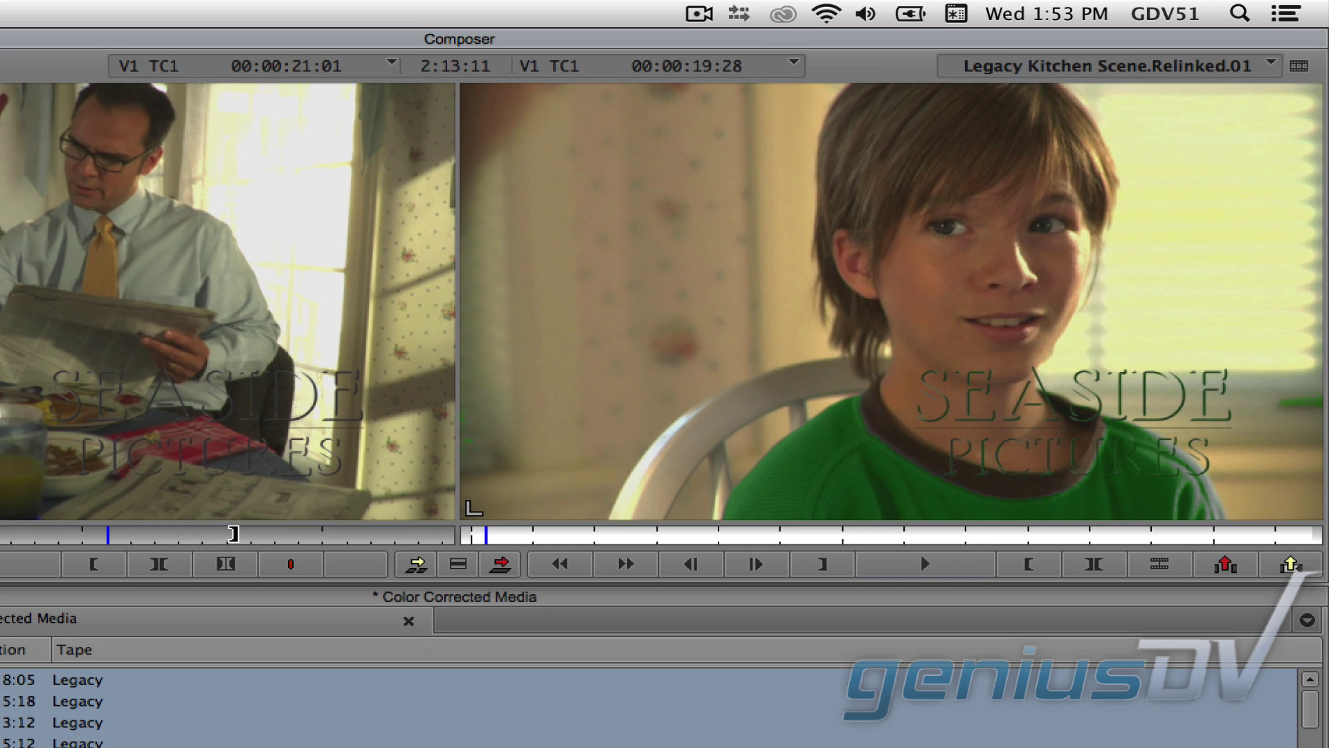
key("space")
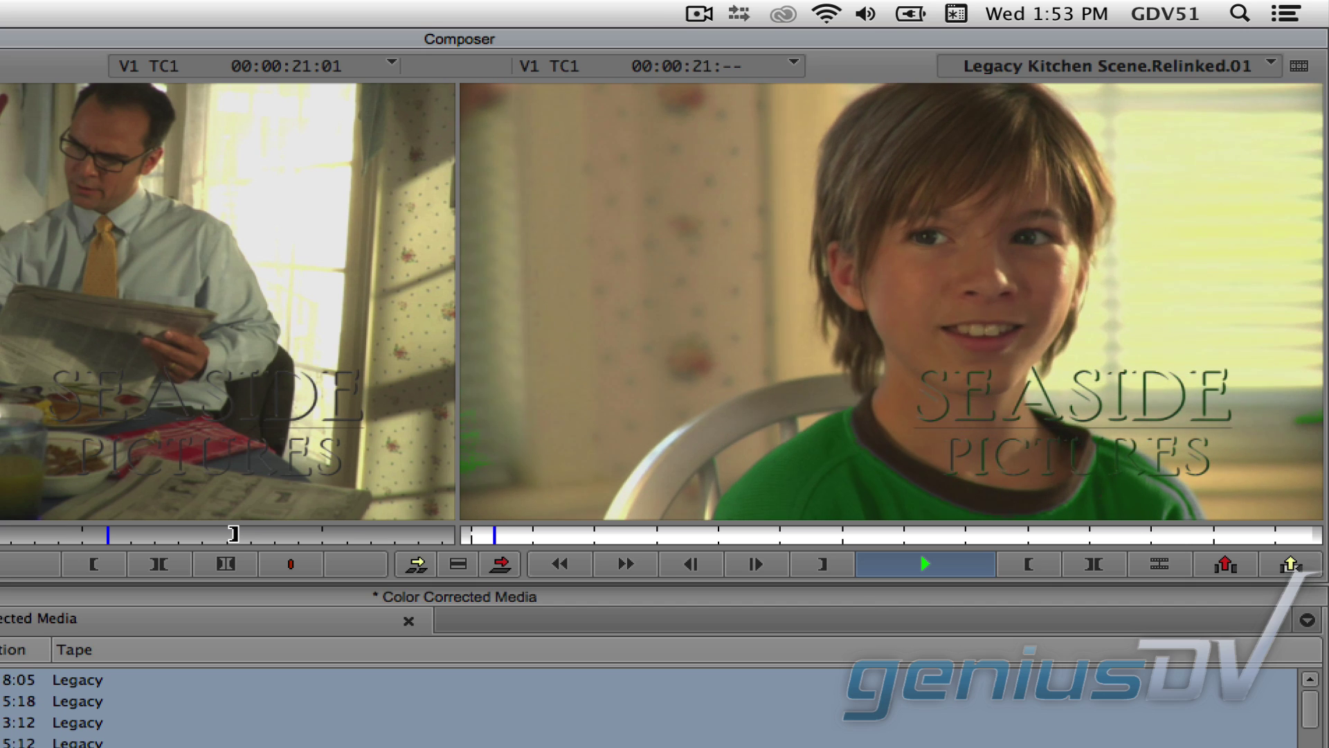